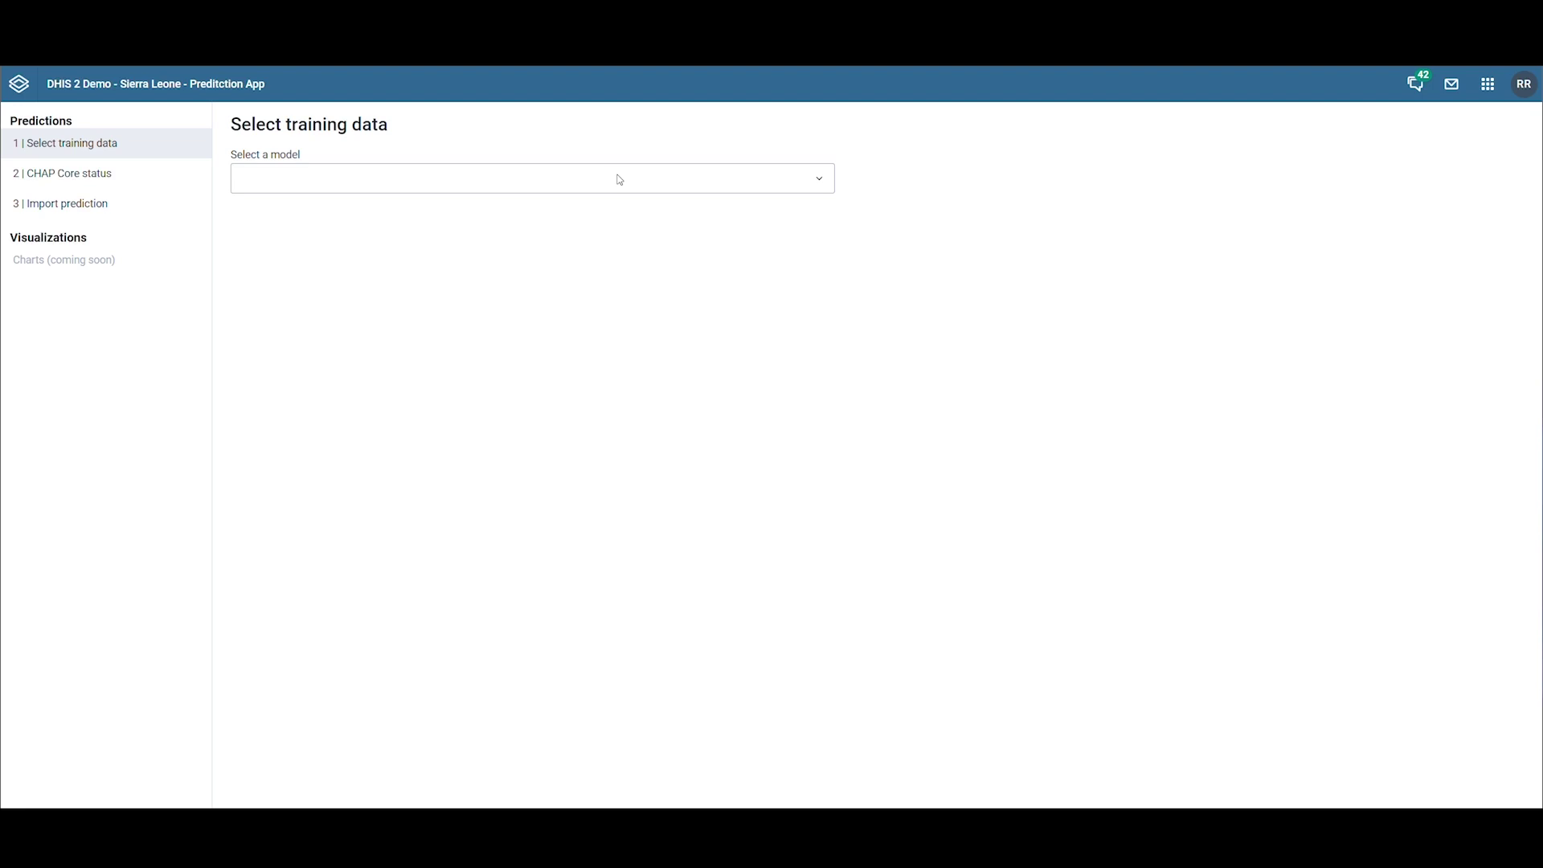
- Pick chap_ewars_monthly from the 'Select a model' list
{"action": "left_click", "coordinate": [613, 184]}
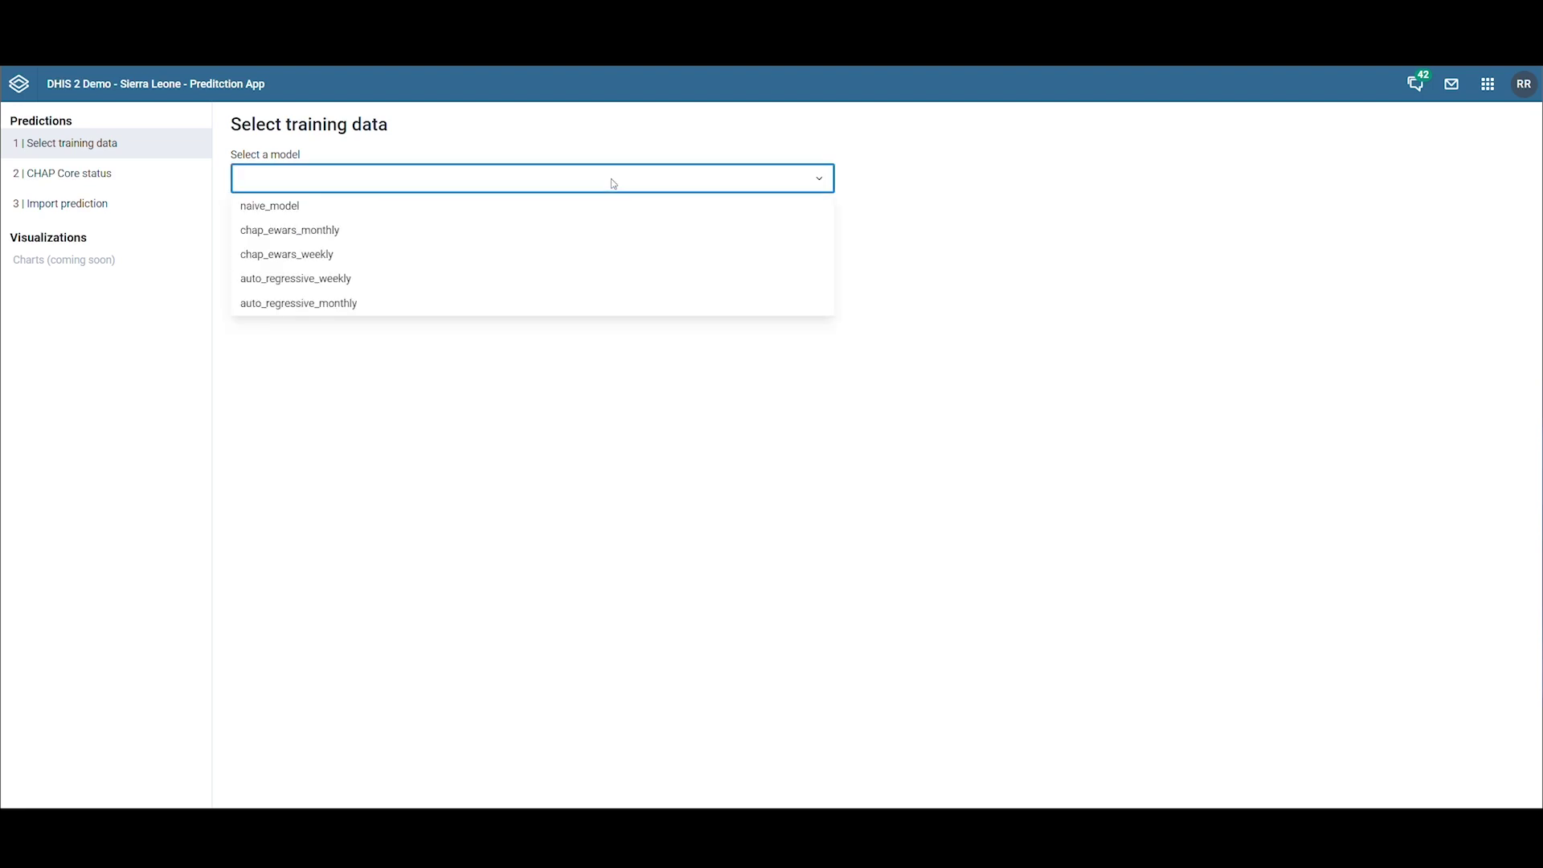
{"action": "left_click", "coordinate": [548, 234]}
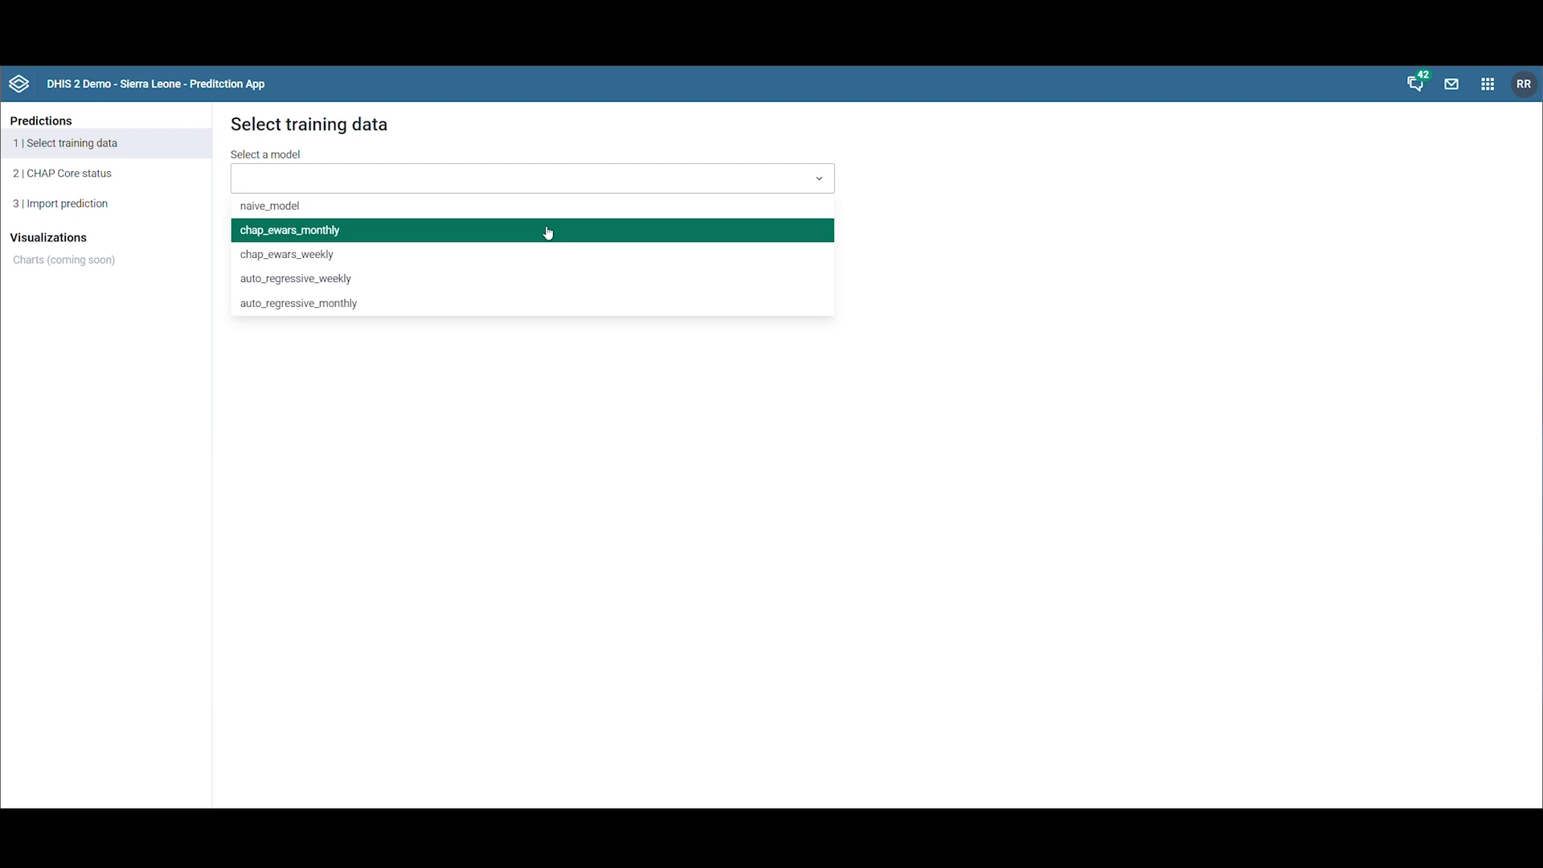
{"action": "left_click", "coordinate": [548, 230]}
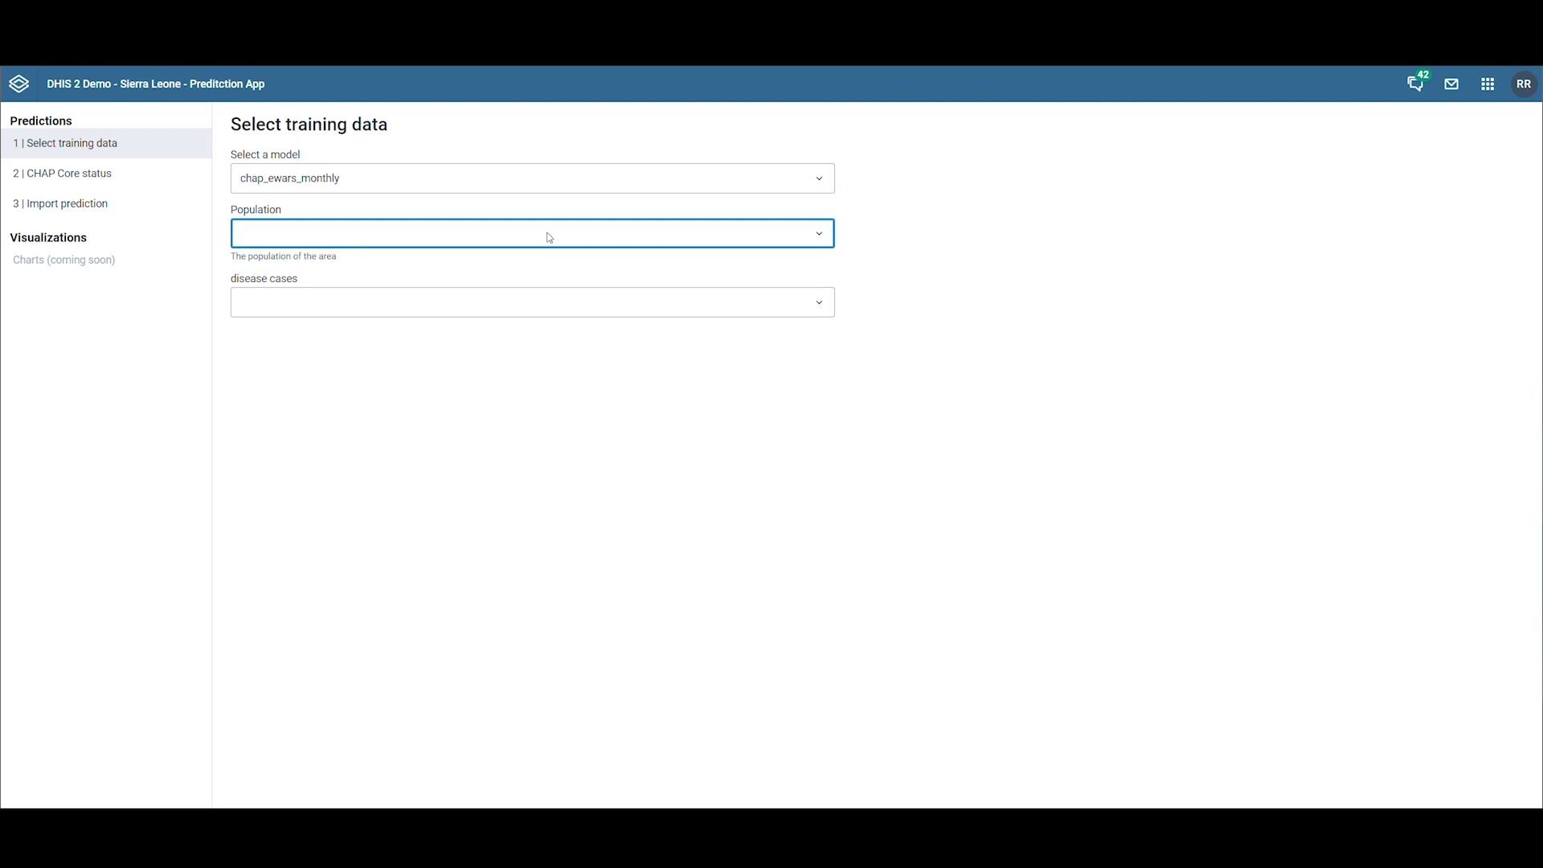
- Set the population data element to Total Population, filtering by 'Tota'
{"action": "left_click", "coordinate": [550, 238]}
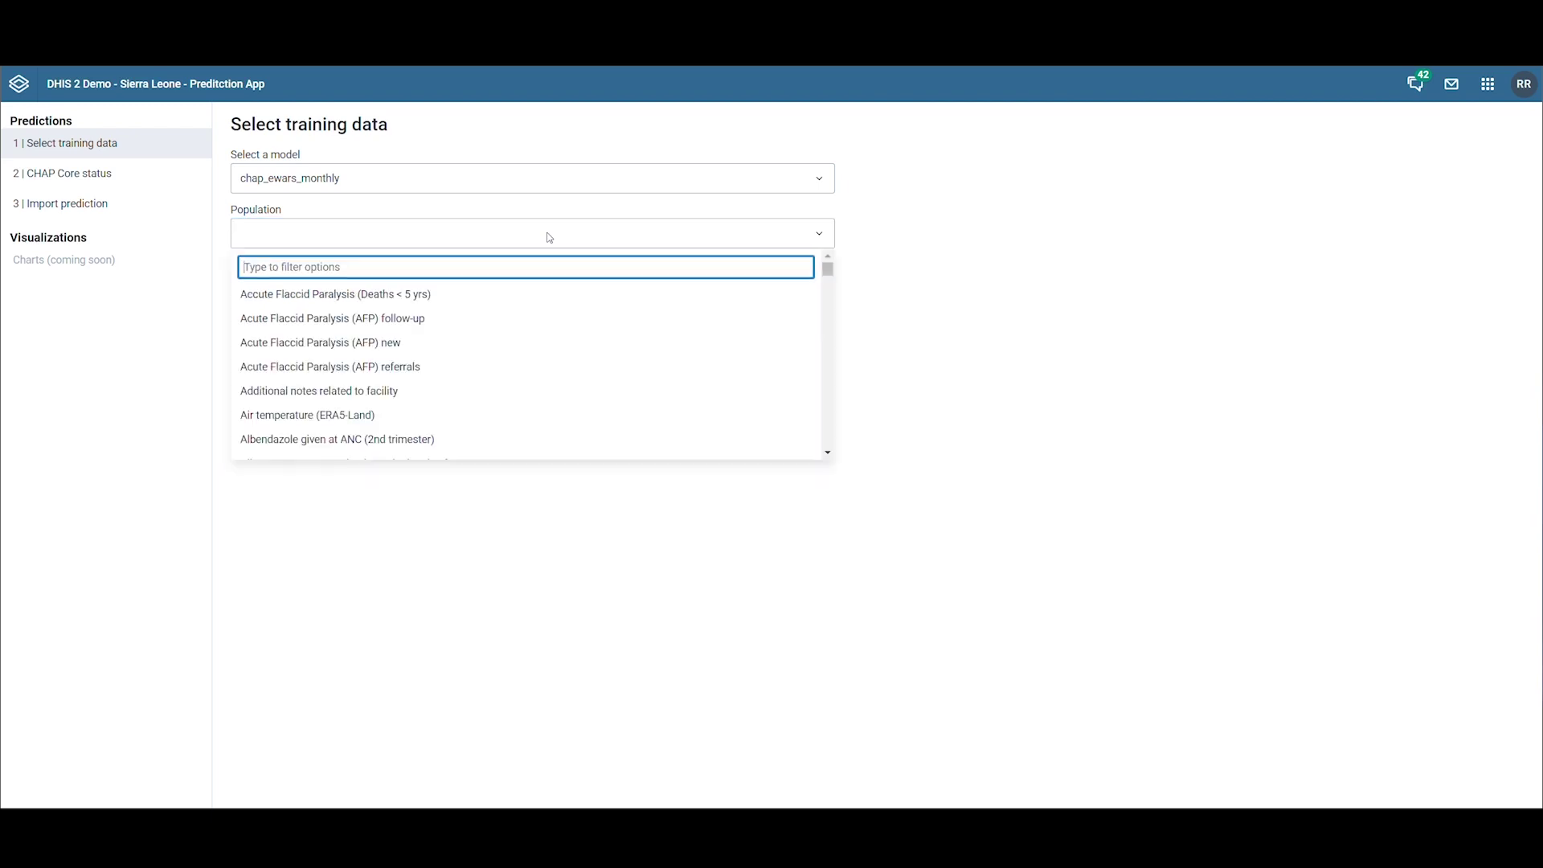
{"action": "type", "text": "Tota"}
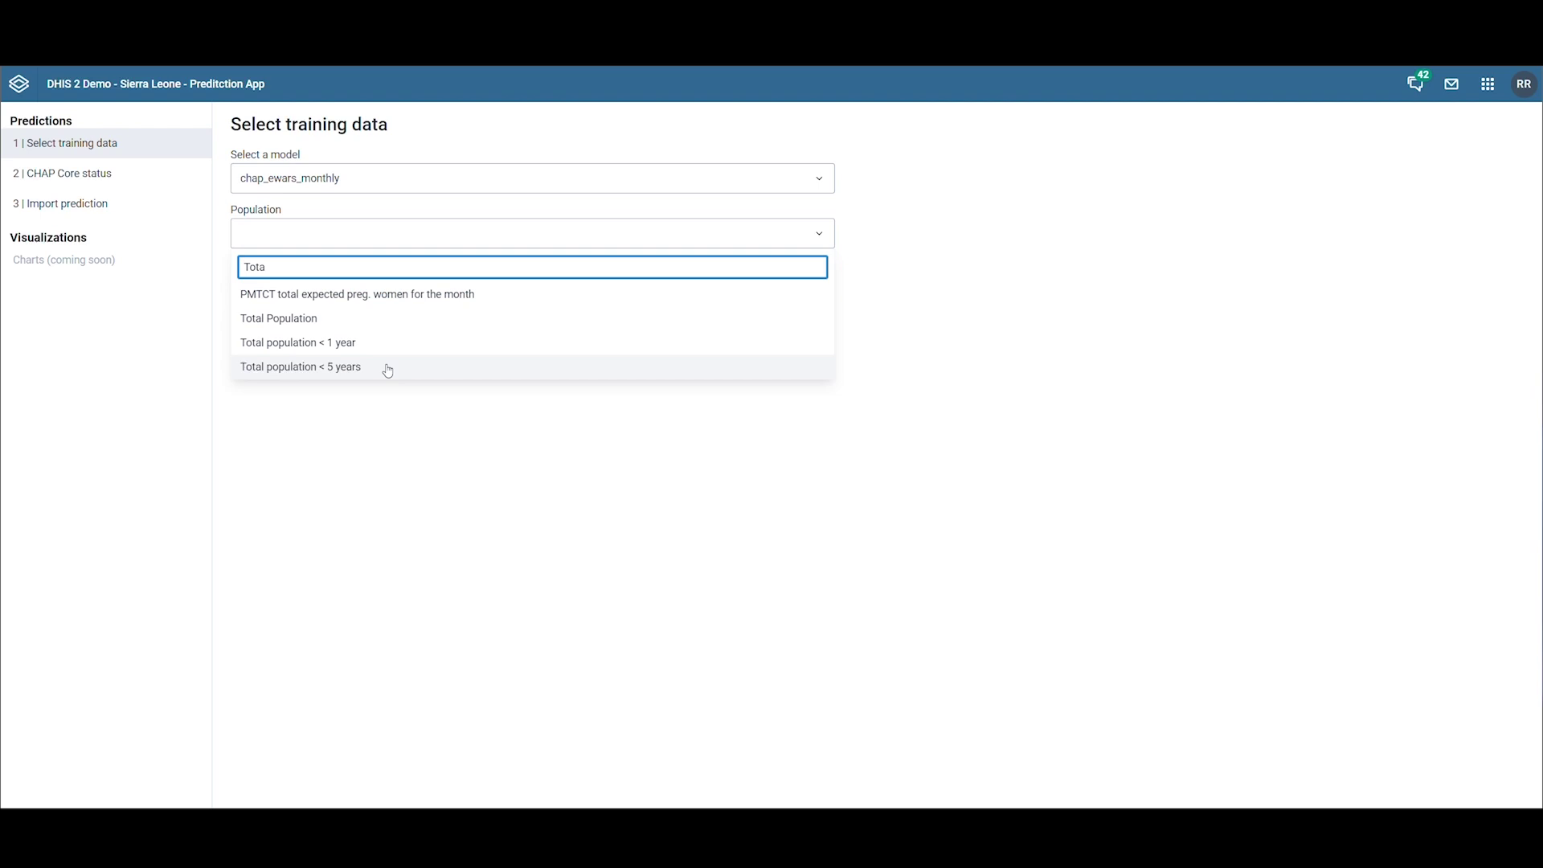
{"action": "left_click", "coordinate": [348, 320]}
- Set disease cases to Malaria Imported Rwanda All Cases, filtering by 'impor'
{"action": "left_click", "coordinate": [406, 314]}
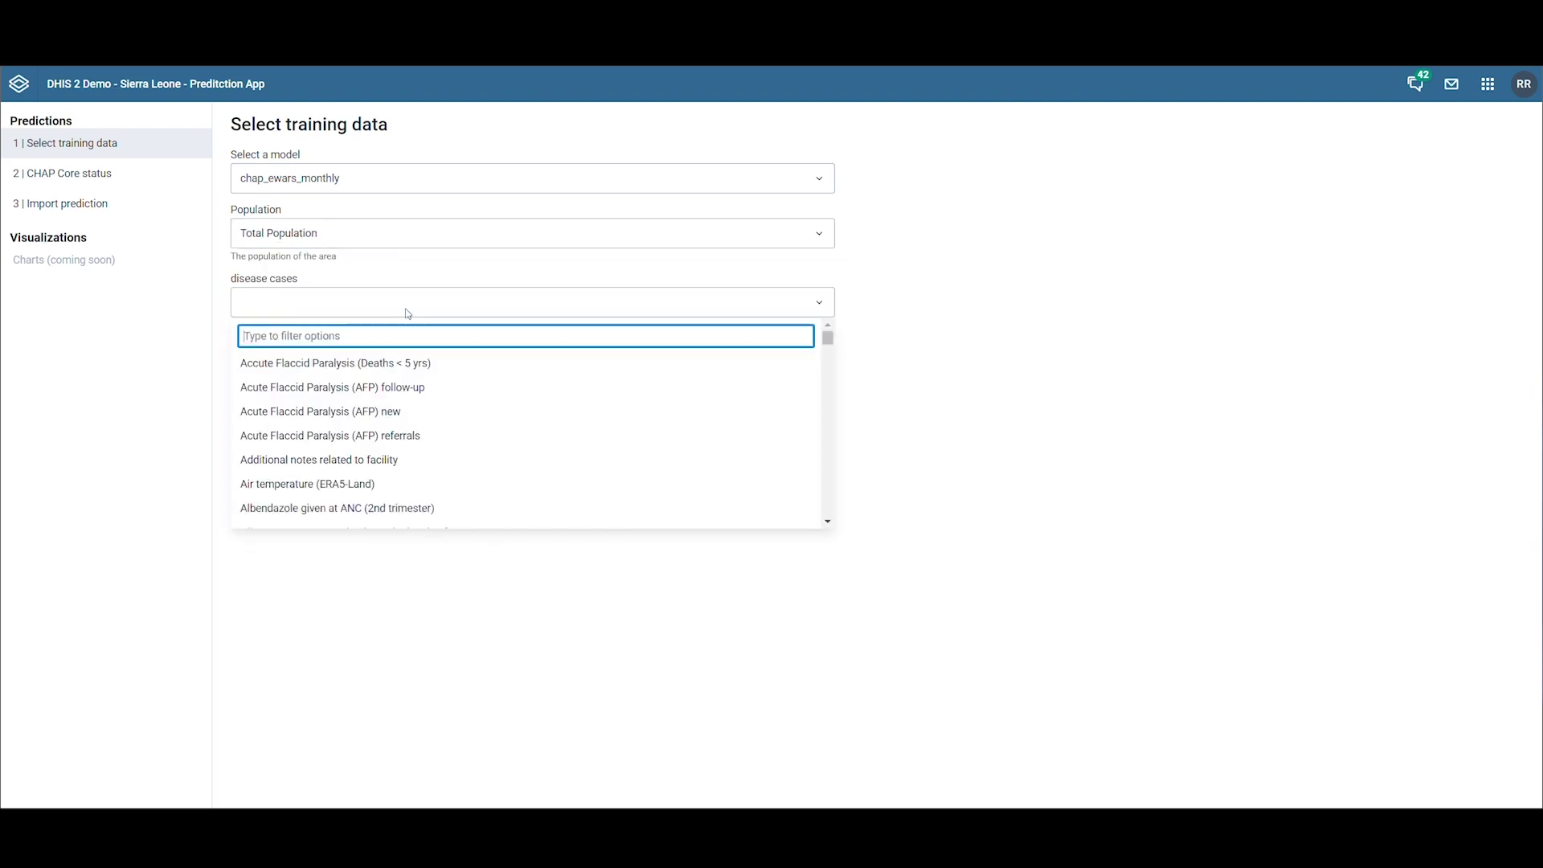
{"action": "type", "text": "imp"}
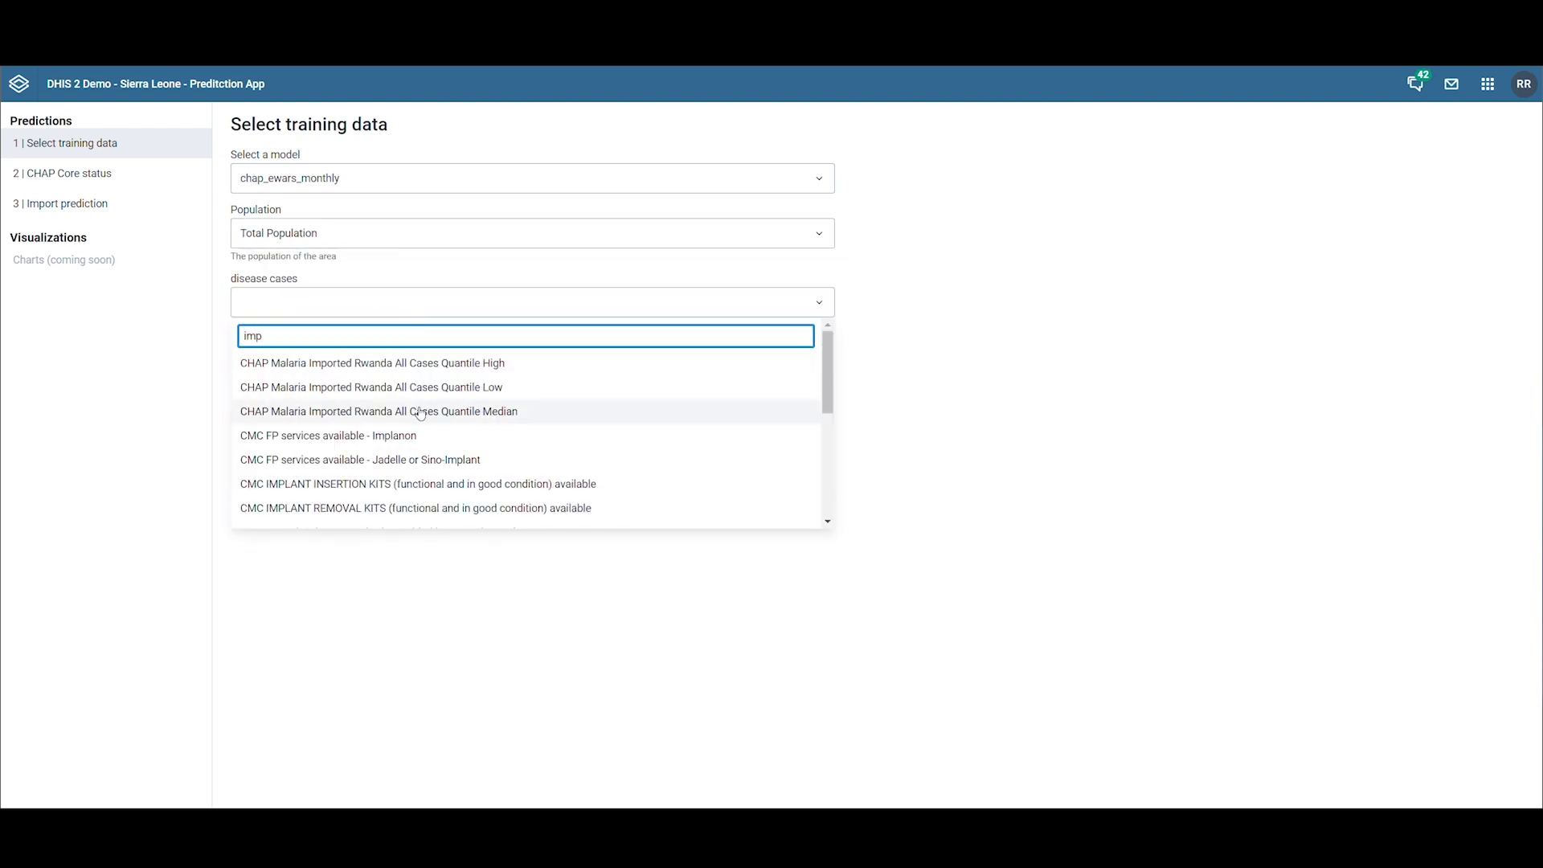
{"action": "type", "text": "or"}
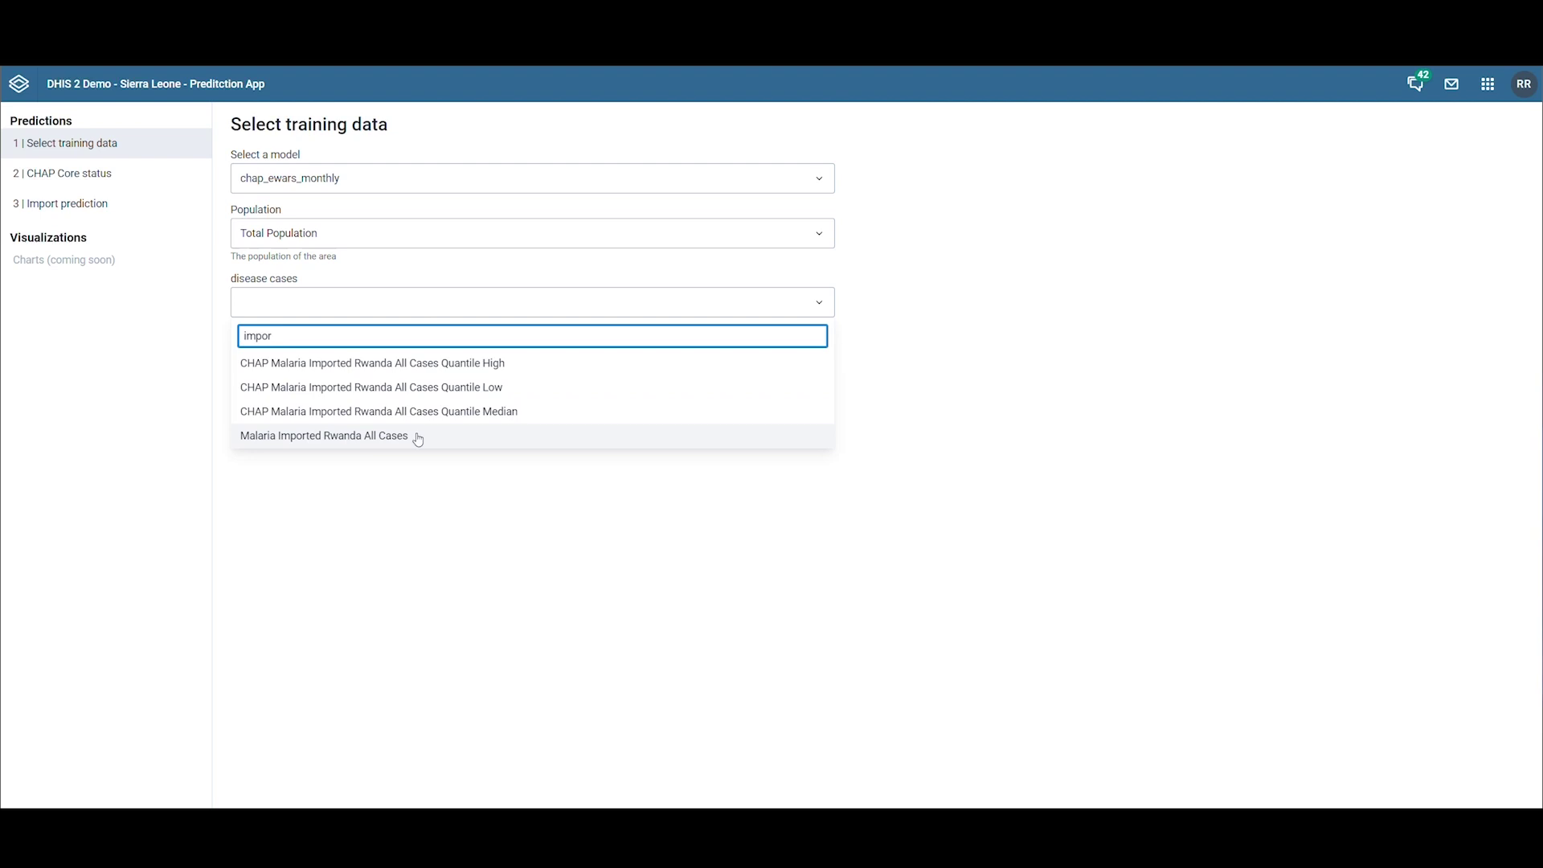
{"action": "left_click", "coordinate": [416, 437]}
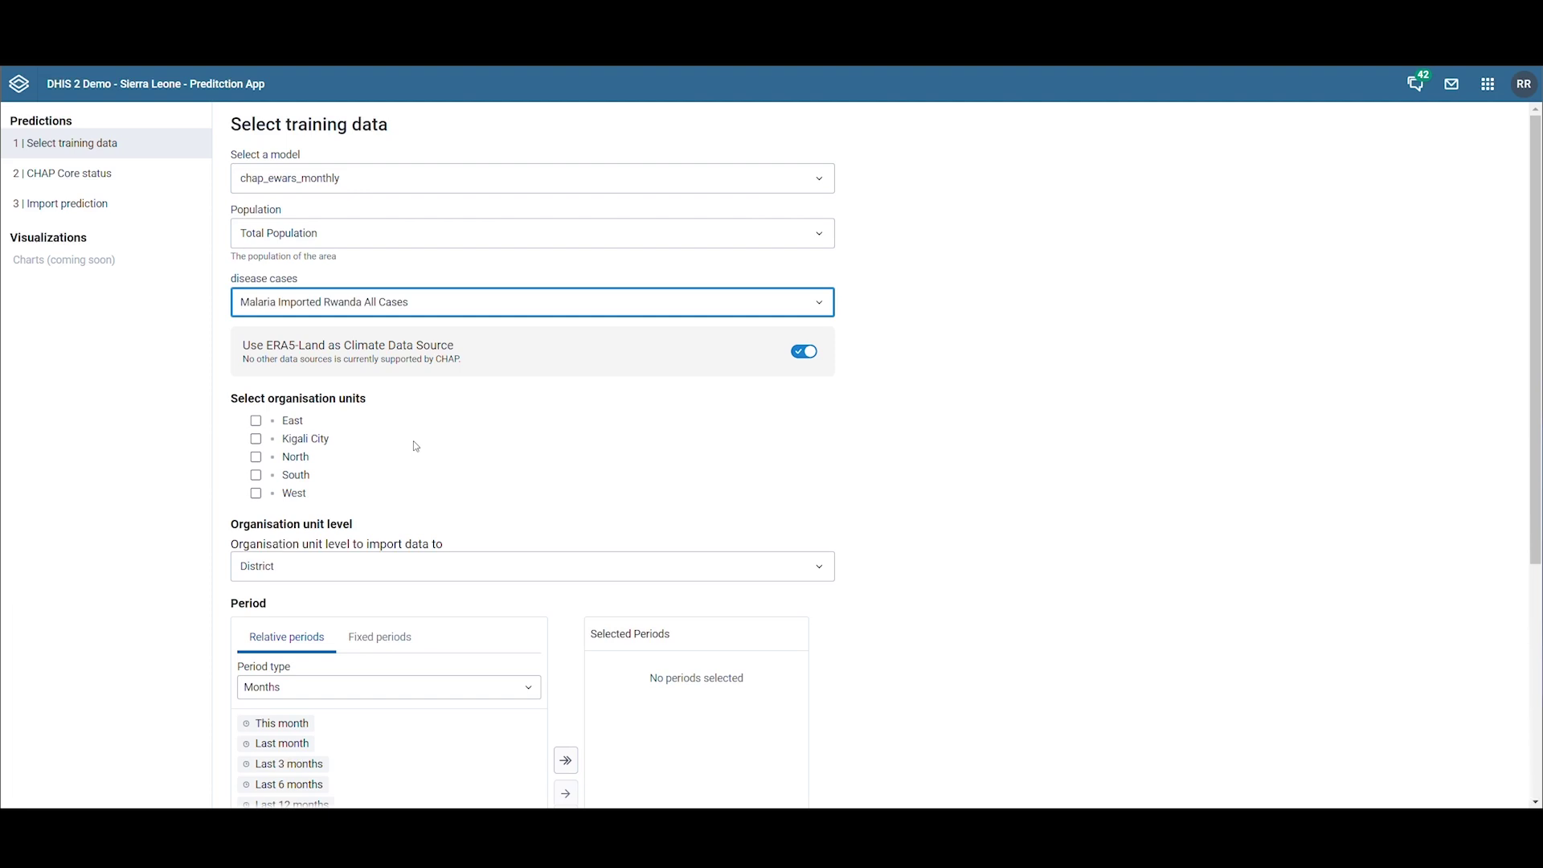
- Tick East and Kigali City under Select organisation units
{"action": "left_click", "coordinate": [278, 422]}
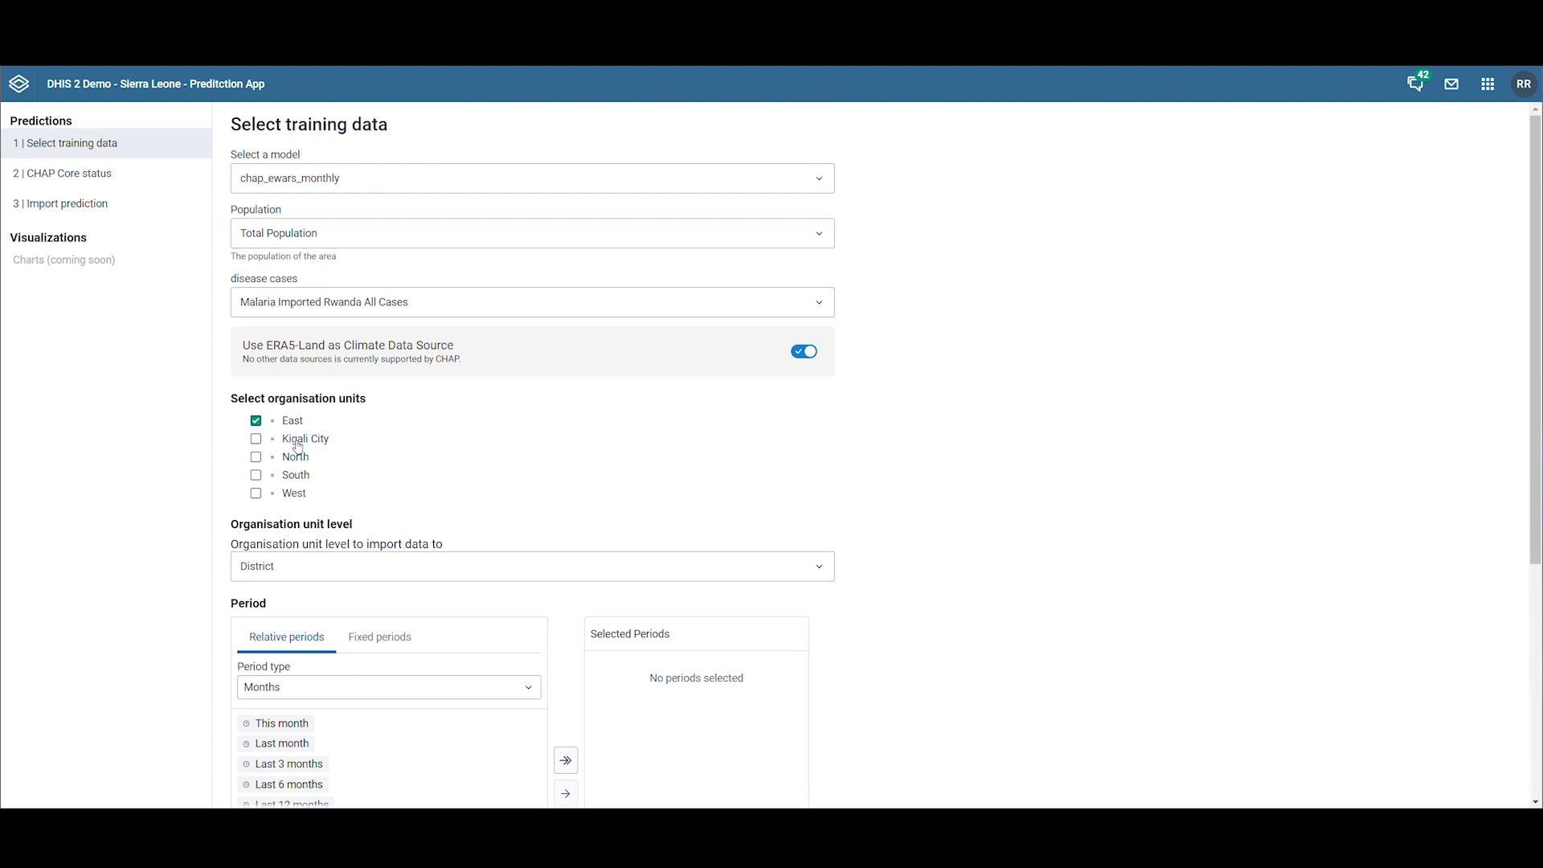
{"action": "left_click", "coordinate": [297, 444]}
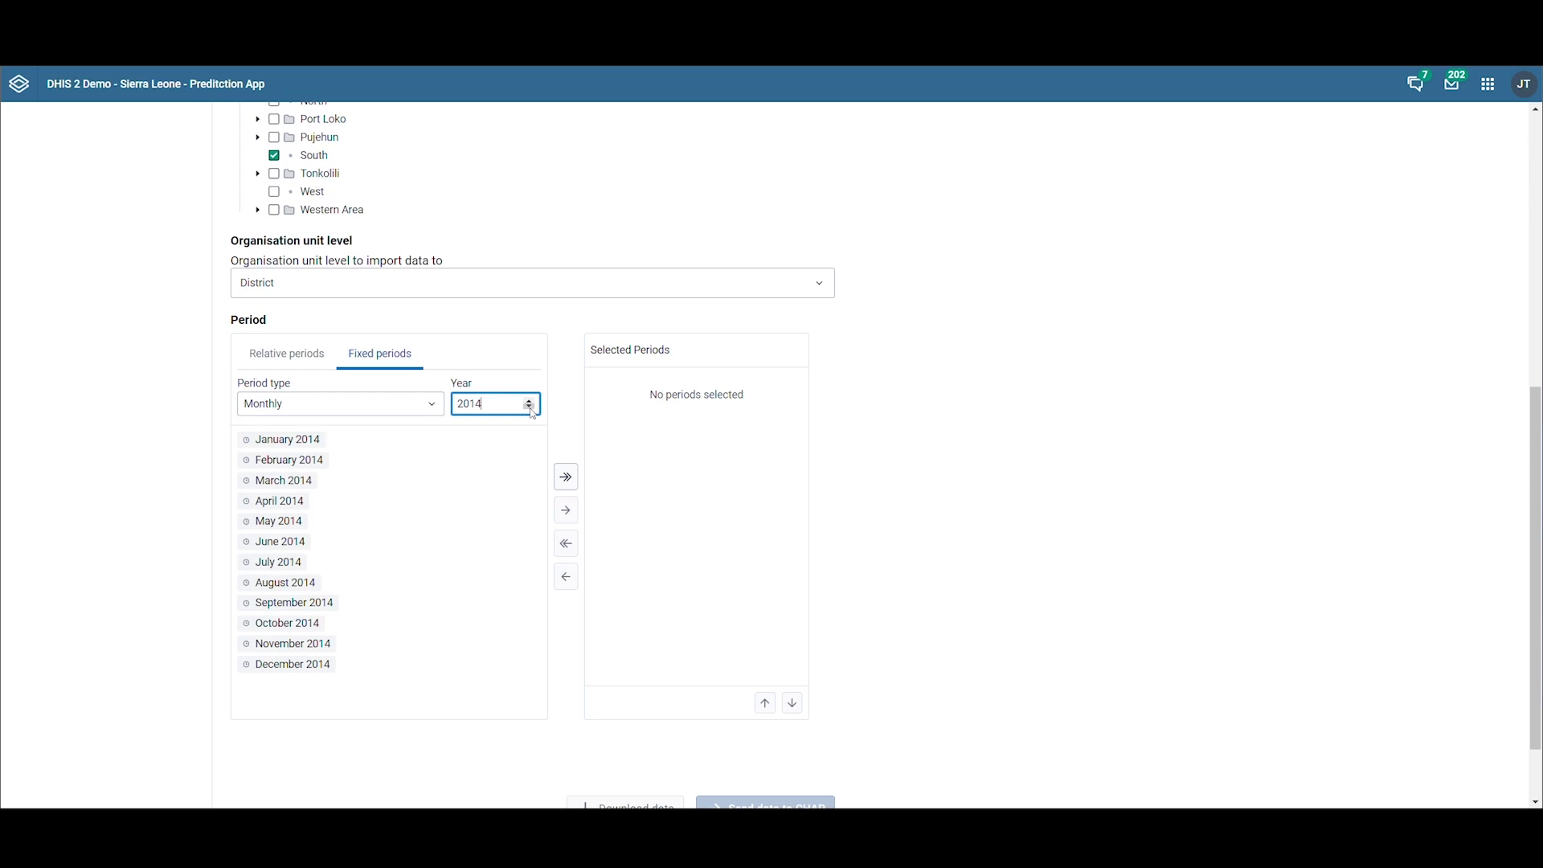
- Move all twelve months of each year from 2014 through 2019 into Selected Periods
{"action": "left_click", "coordinate": [566, 476]}
{"action": "left_click", "coordinate": [529, 400]}
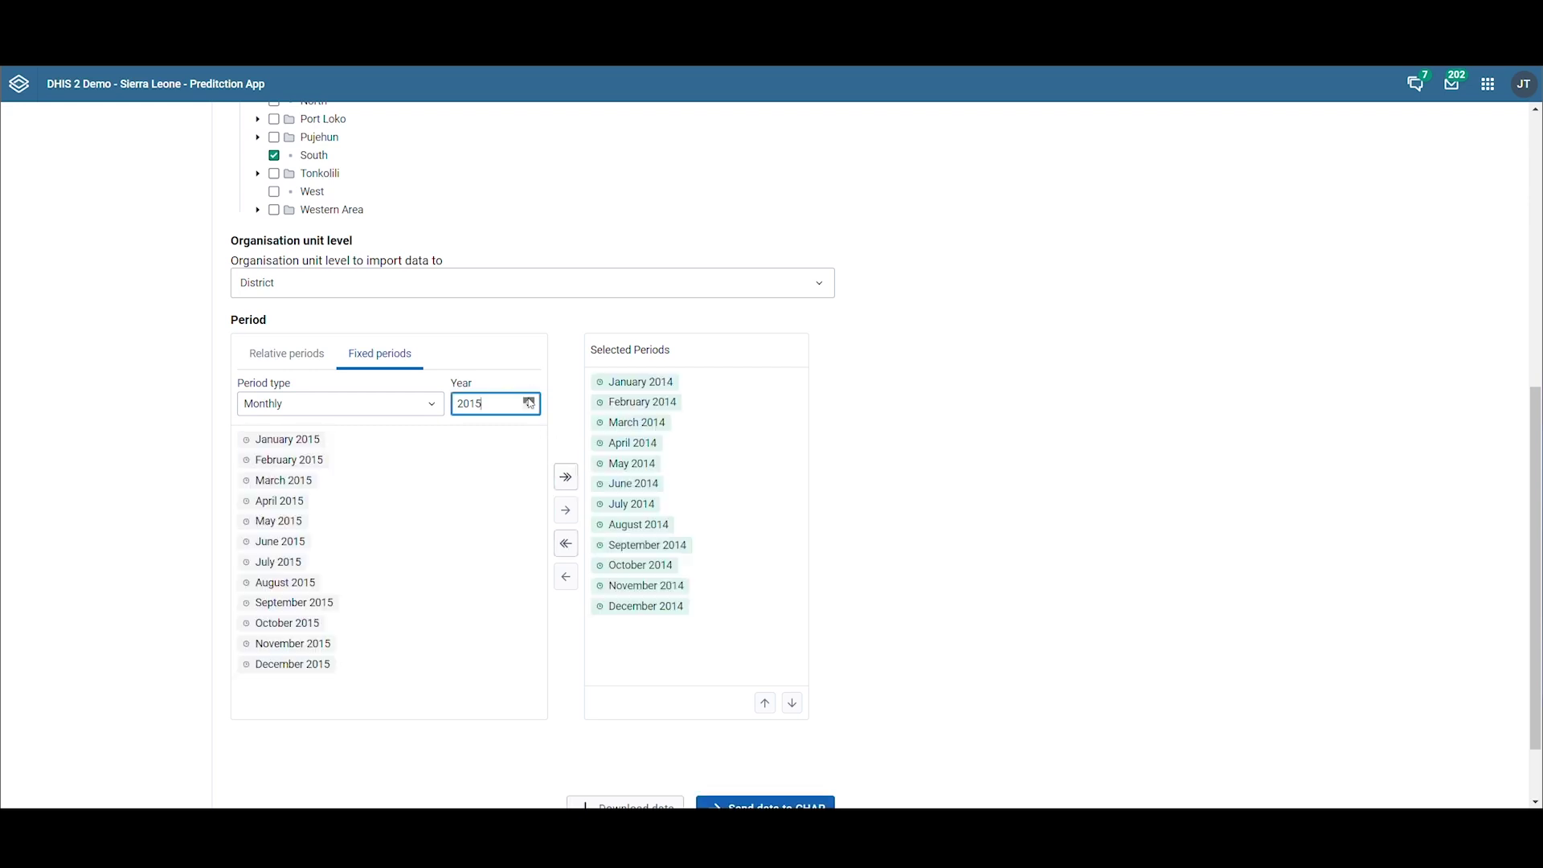
{"action": "left_click", "coordinate": [566, 479]}
{"action": "left_click", "coordinate": [533, 399]}
{"action": "left_click", "coordinate": [566, 478]}
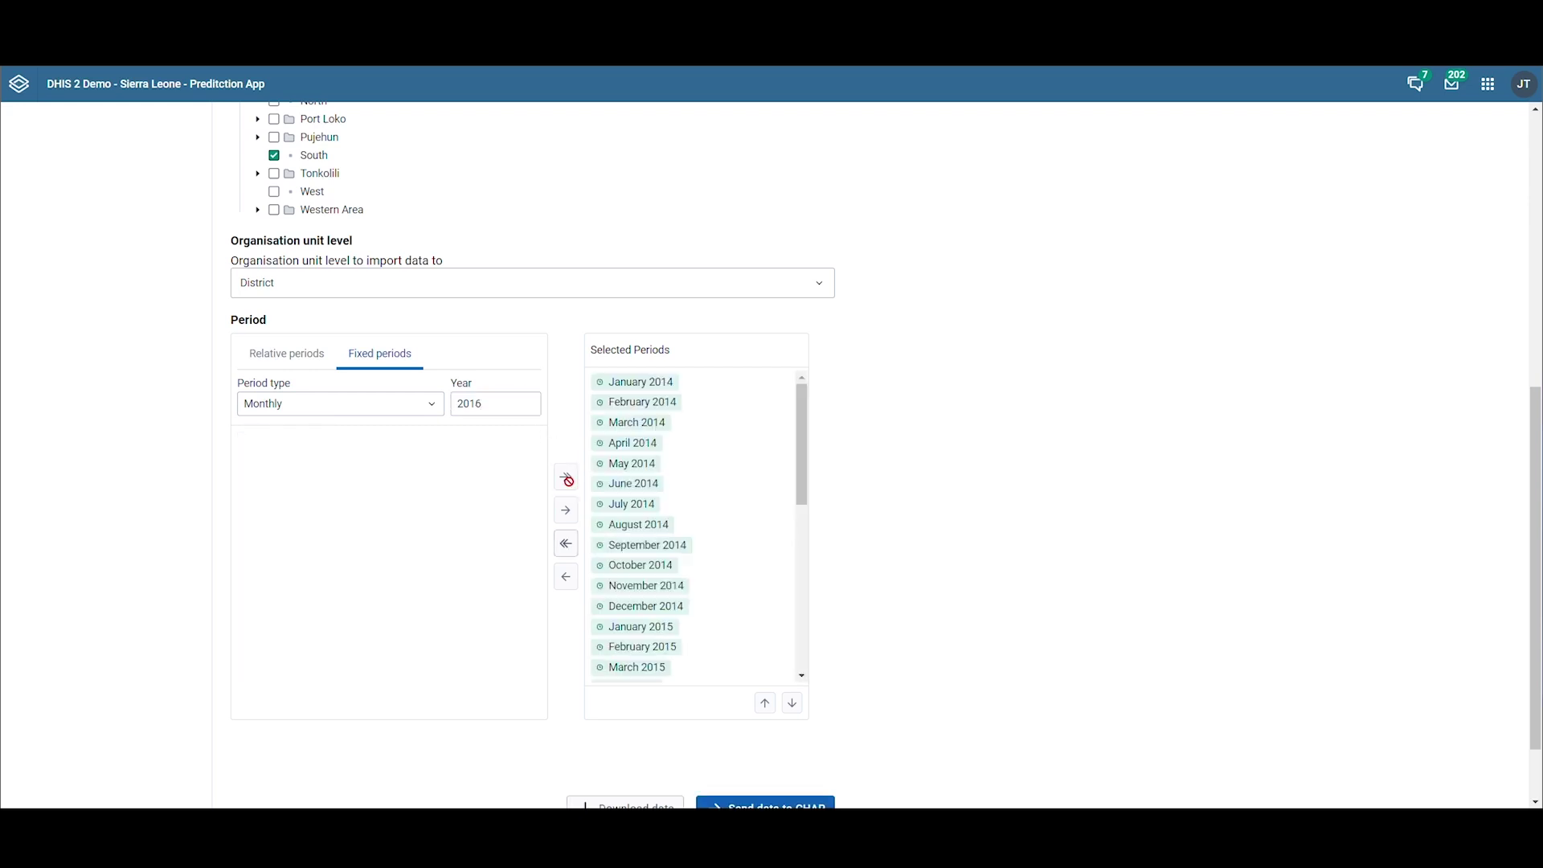
{"action": "left_click", "coordinate": [531, 398]}
{"action": "left_click", "coordinate": [566, 477]}
{"action": "left_click", "coordinate": [530, 400]}
{"action": "left_click", "coordinate": [565, 476]}
{"action": "left_click", "coordinate": [530, 400]}
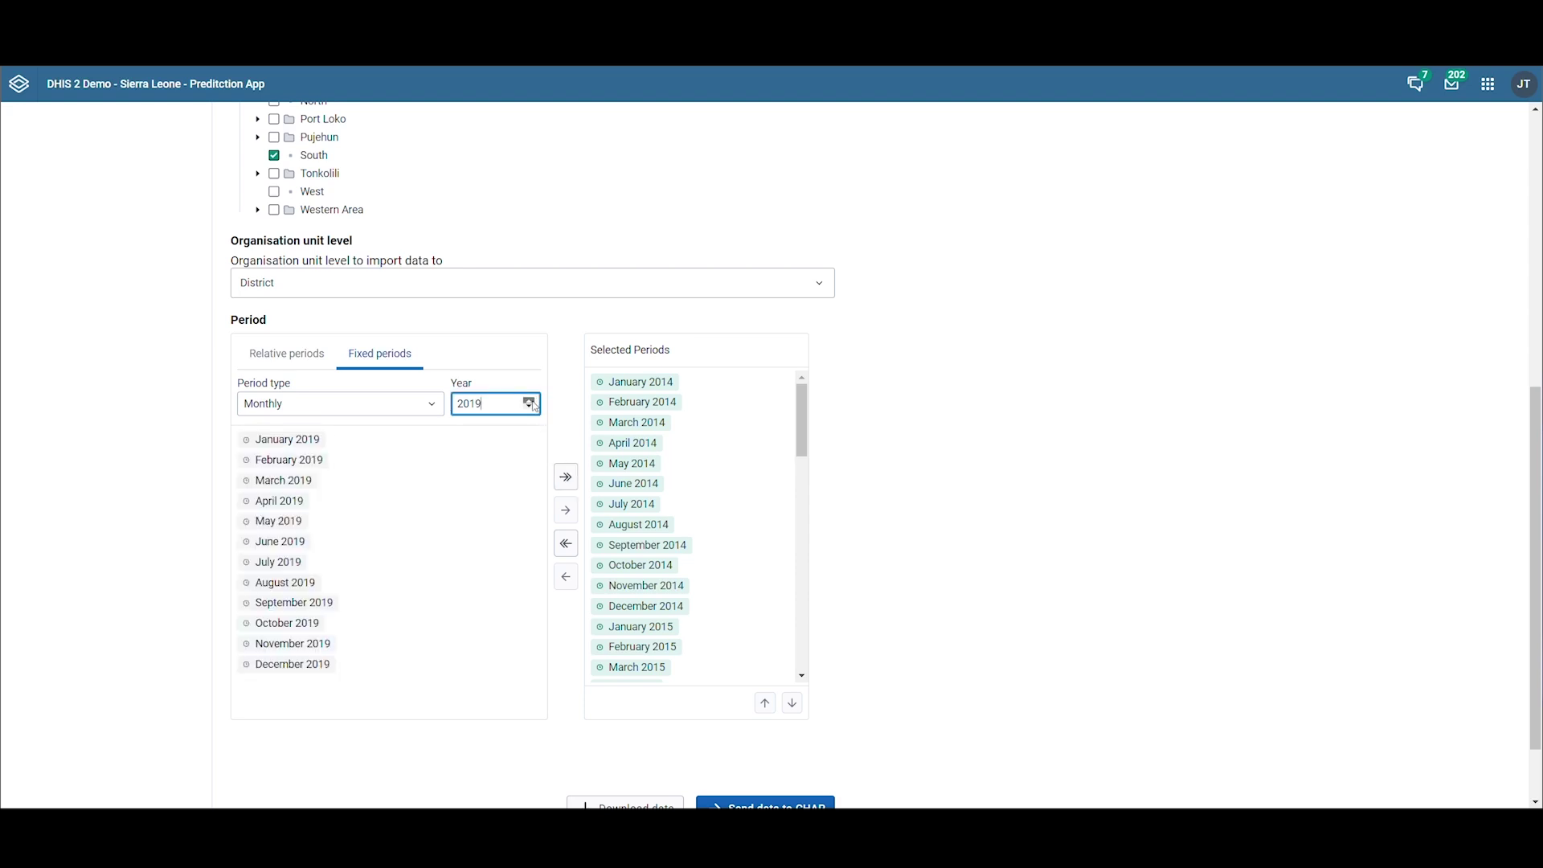
{"action": "left_click", "coordinate": [566, 477]}
- Advance the year to 2024 and add January through September 2024 to Selected Periods
{"action": "left_click", "coordinate": [531, 399]}
{"action": "left_click", "coordinate": [531, 399]}
{"action": "left_click", "coordinate": [531, 399]}
{"action": "left_click", "coordinate": [531, 400]}
{"action": "left_click", "coordinate": [531, 399]}
{"action": "double_click", "coordinate": [306, 440]}
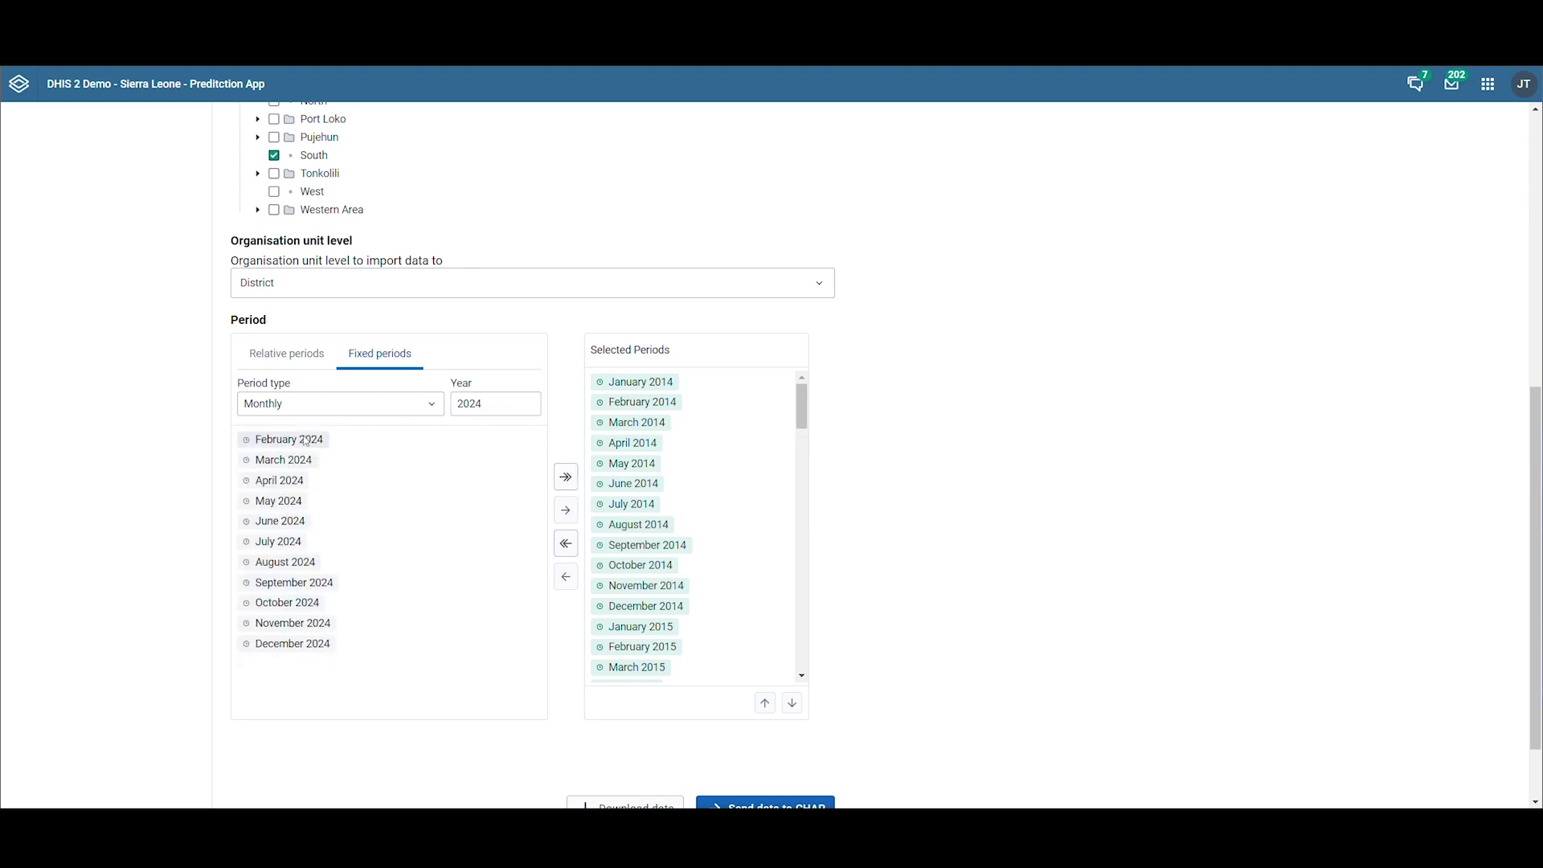
{"action": "double_click", "coordinate": [305, 439]}
{"action": "double_click", "coordinate": [304, 439]}
{"action": "double_click", "coordinate": [304, 439]}
{"action": "double_click", "coordinate": [303, 440]}
{"action": "double_click", "coordinate": [303, 440]}
{"action": "double_click", "coordinate": [302, 440]}
{"action": "double_click", "coordinate": [301, 440]}
{"action": "double_click", "coordinate": [301, 440]}
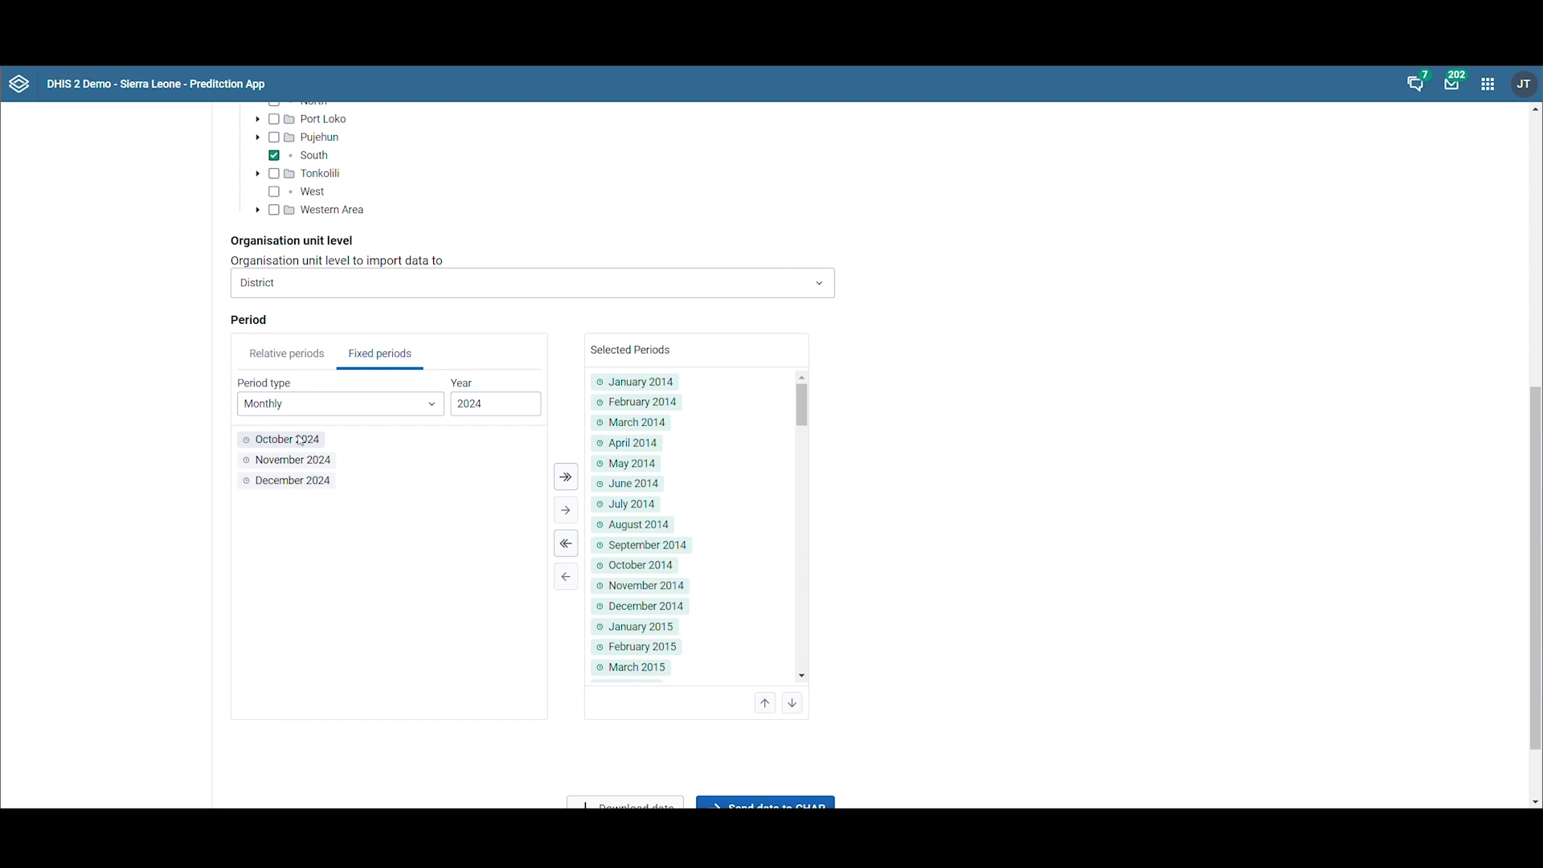
{"action": "scroll", "coordinate": [301, 440], "scroll_direction": "down", "scroll_amount": 2}
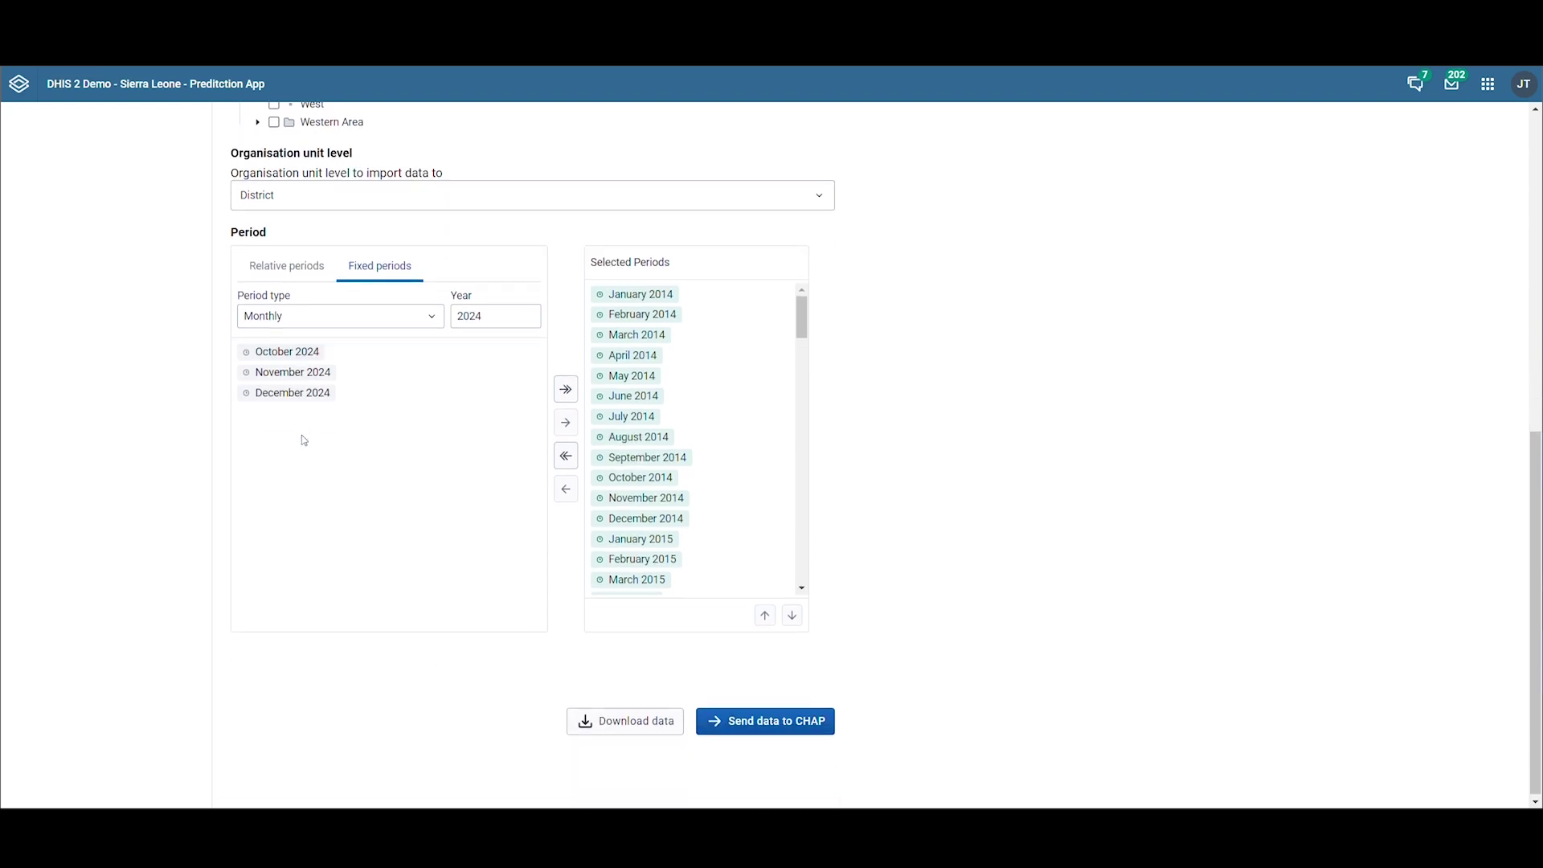
{"action": "scroll", "coordinate": [747, 415], "scroll_direction": "down", "scroll_amount": 1}
{"action": "scroll", "coordinate": [743, 416], "scroll_direction": "down", "scroll_amount": 15}
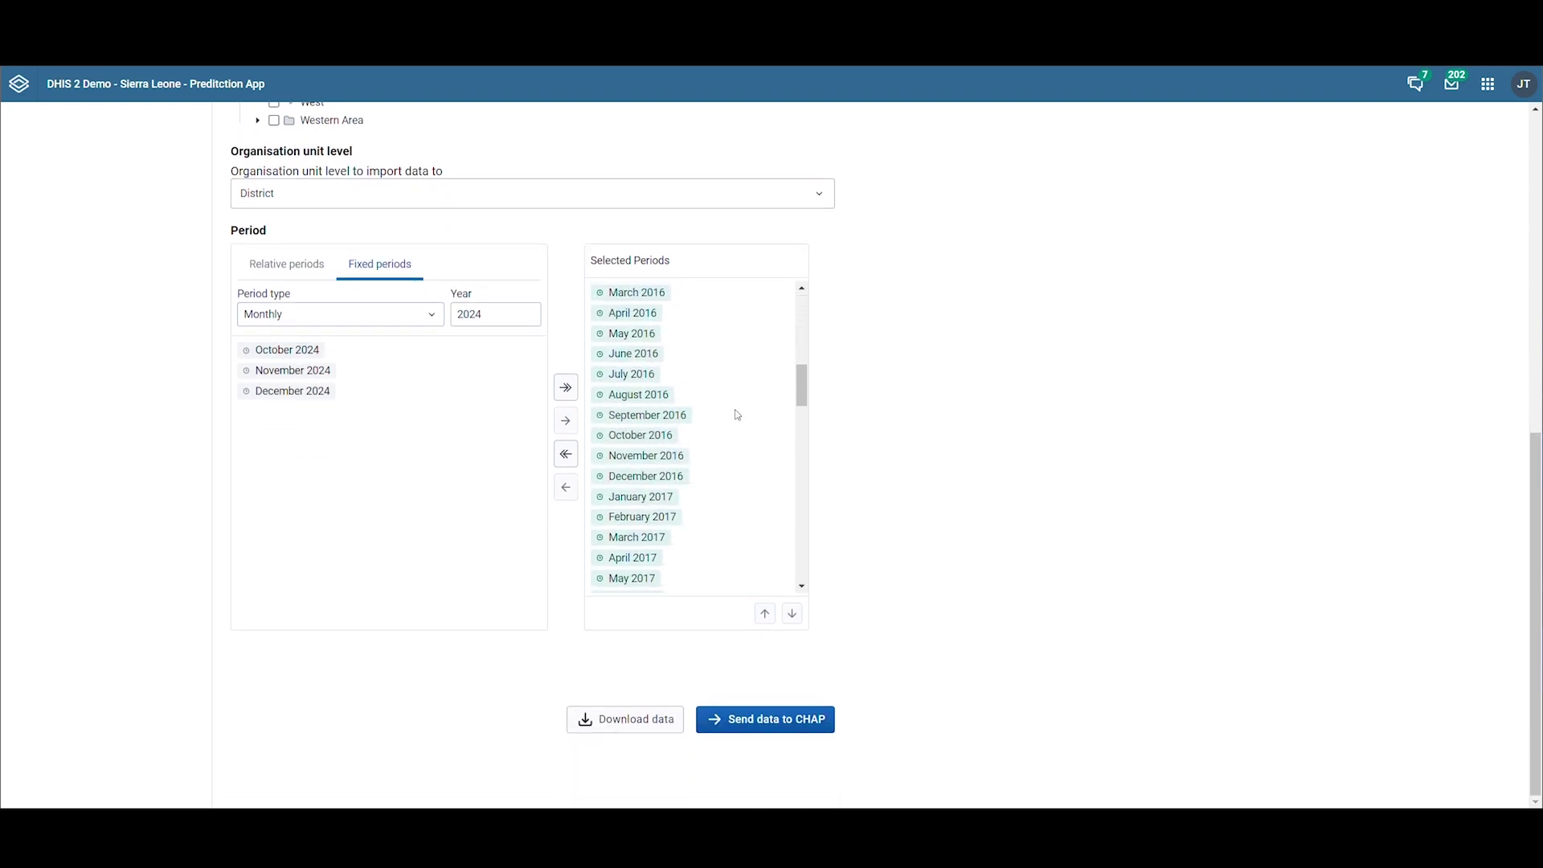
{"action": "scroll", "coordinate": [733, 415], "scroll_direction": "down", "scroll_amount": 12}
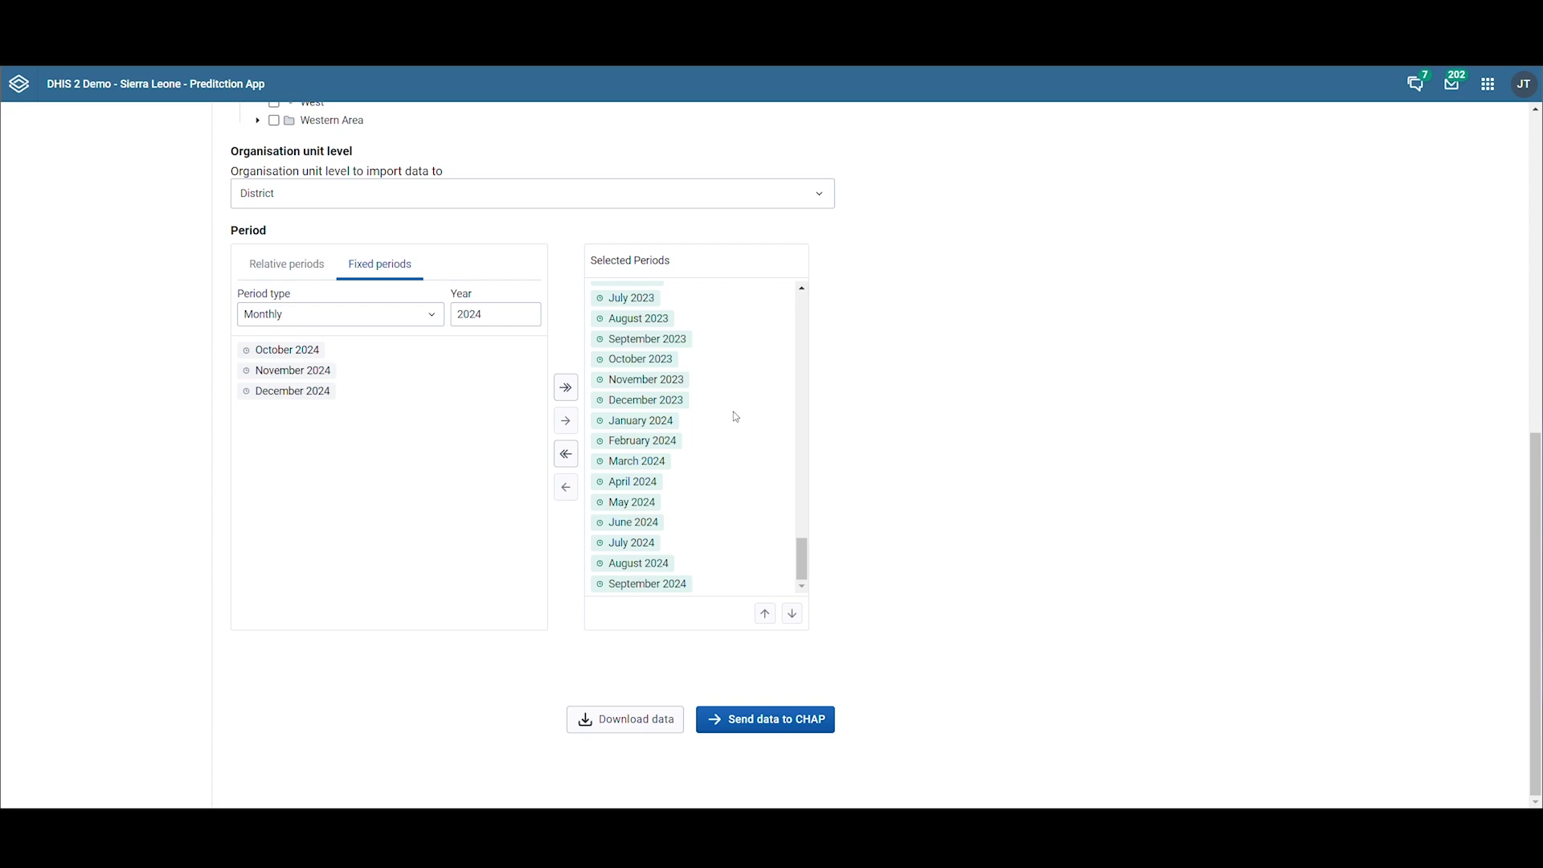
- Send the training data to CHAP, then import the latest prediction into the chart
{"action": "left_click", "coordinate": [780, 727]}
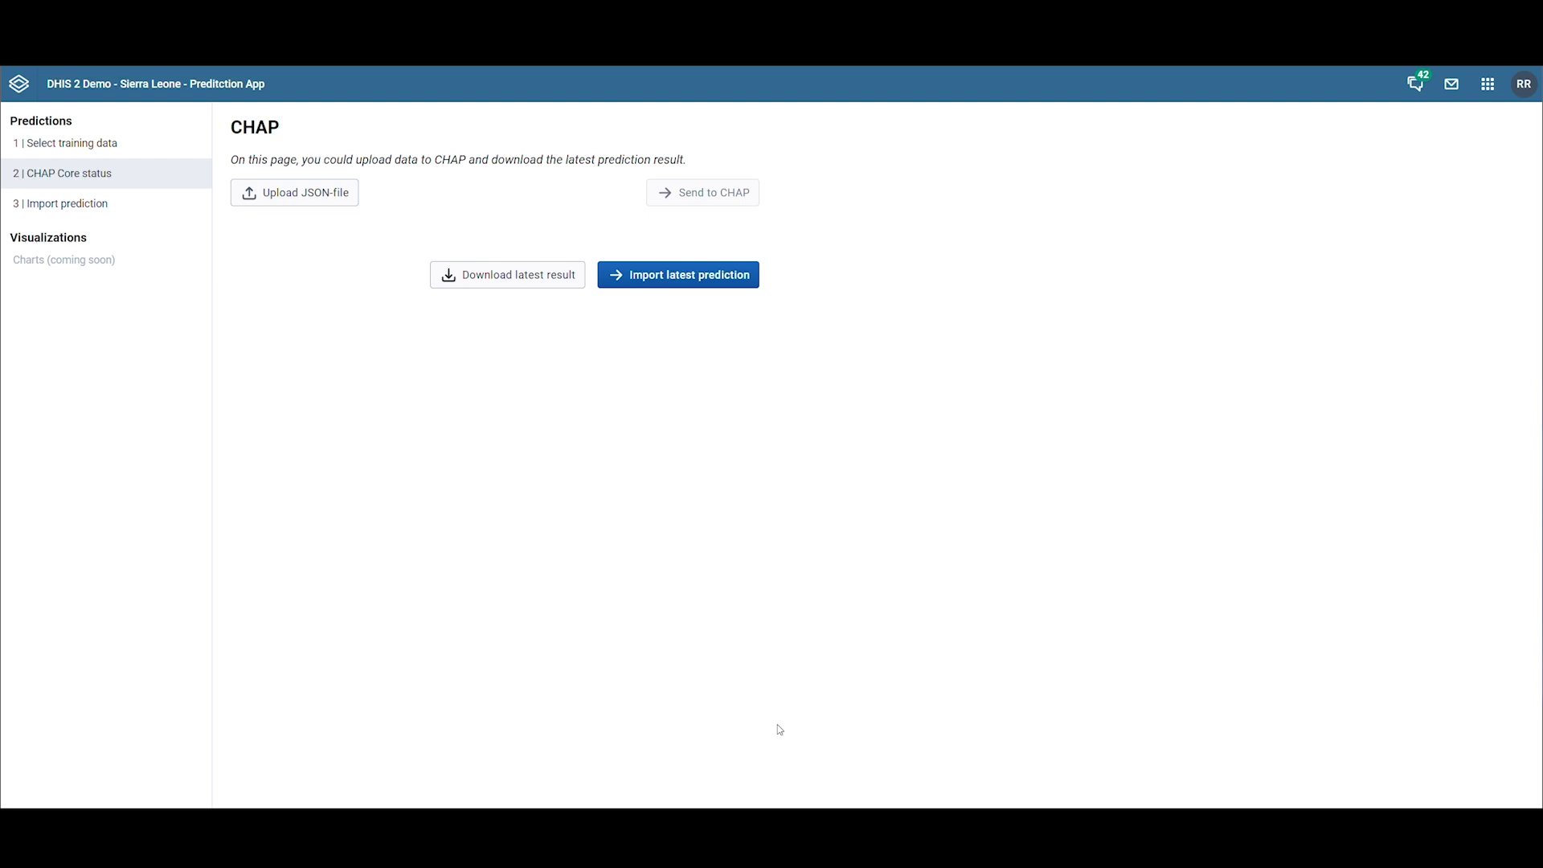
{"action": "left_click", "coordinate": [685, 276]}
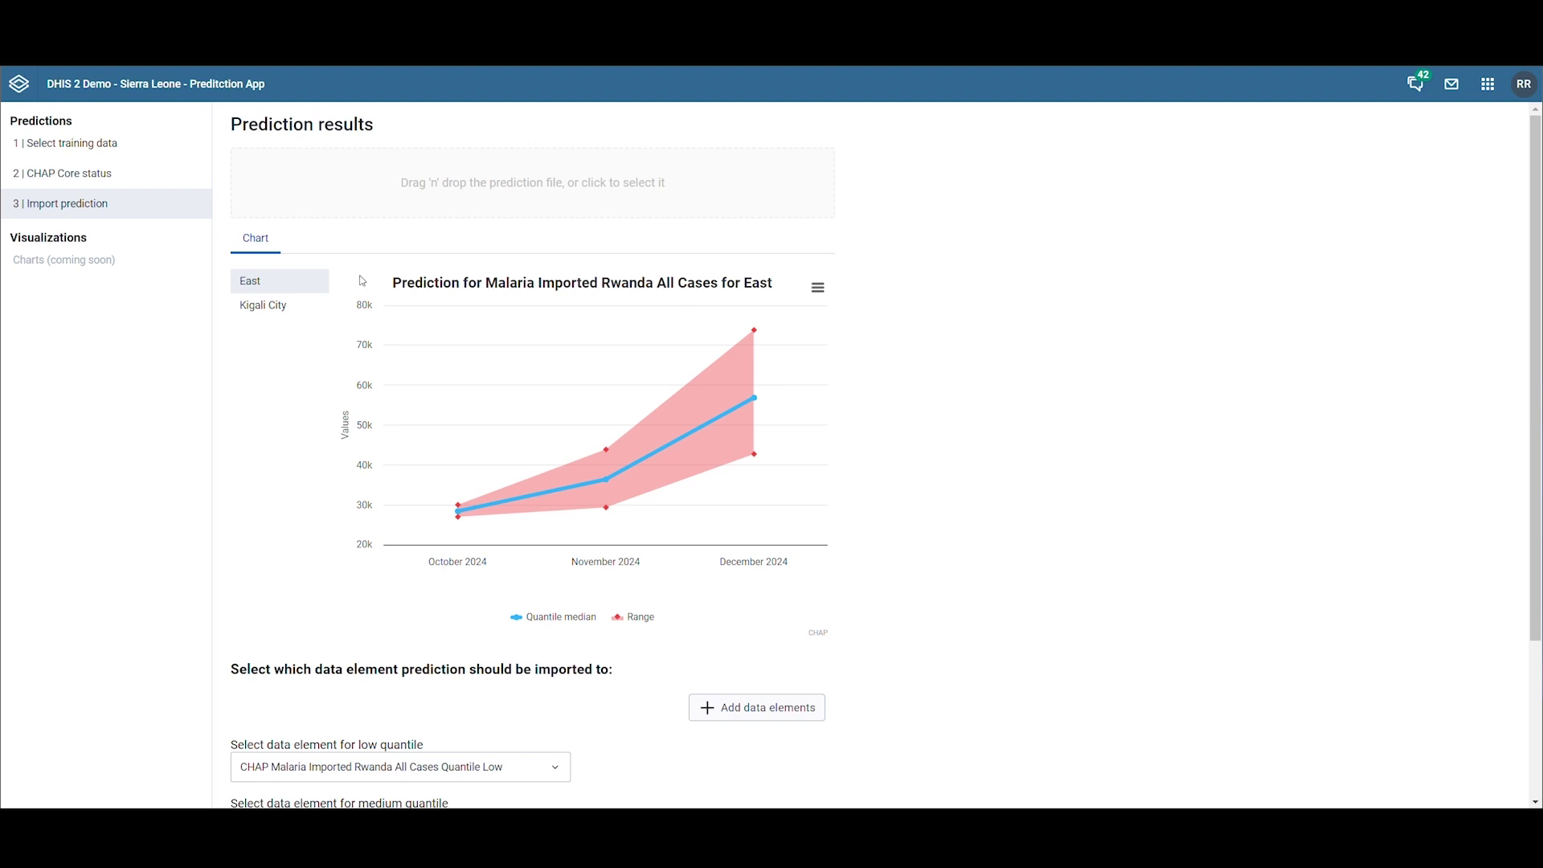
{"action": "left_click", "coordinate": [283, 308]}
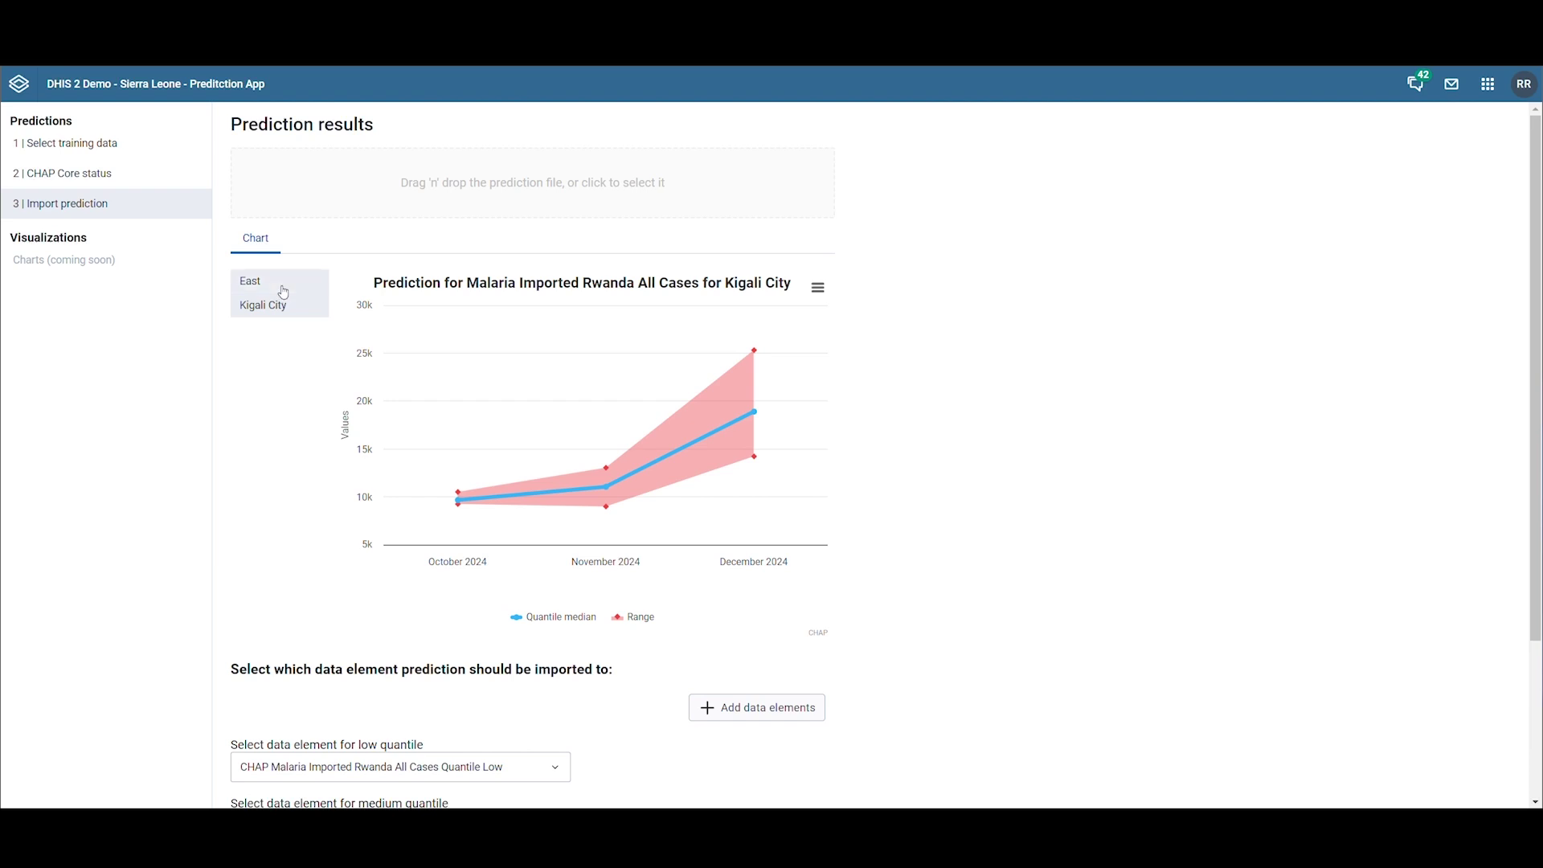
{"action": "left_click", "coordinate": [284, 293]}
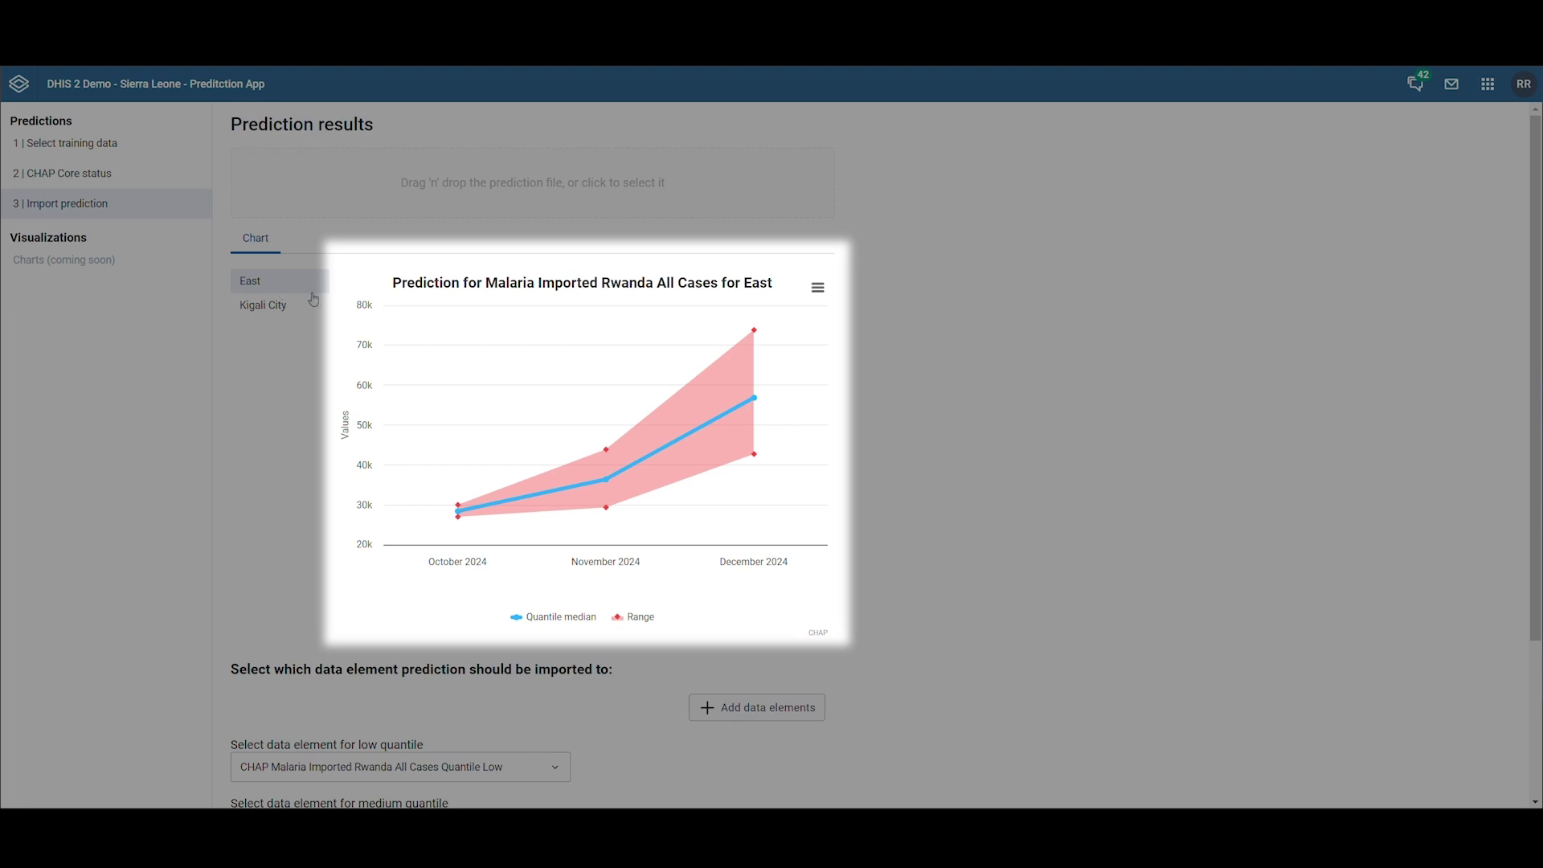
{"action": "mouse_move", "coordinate": [463, 347]}
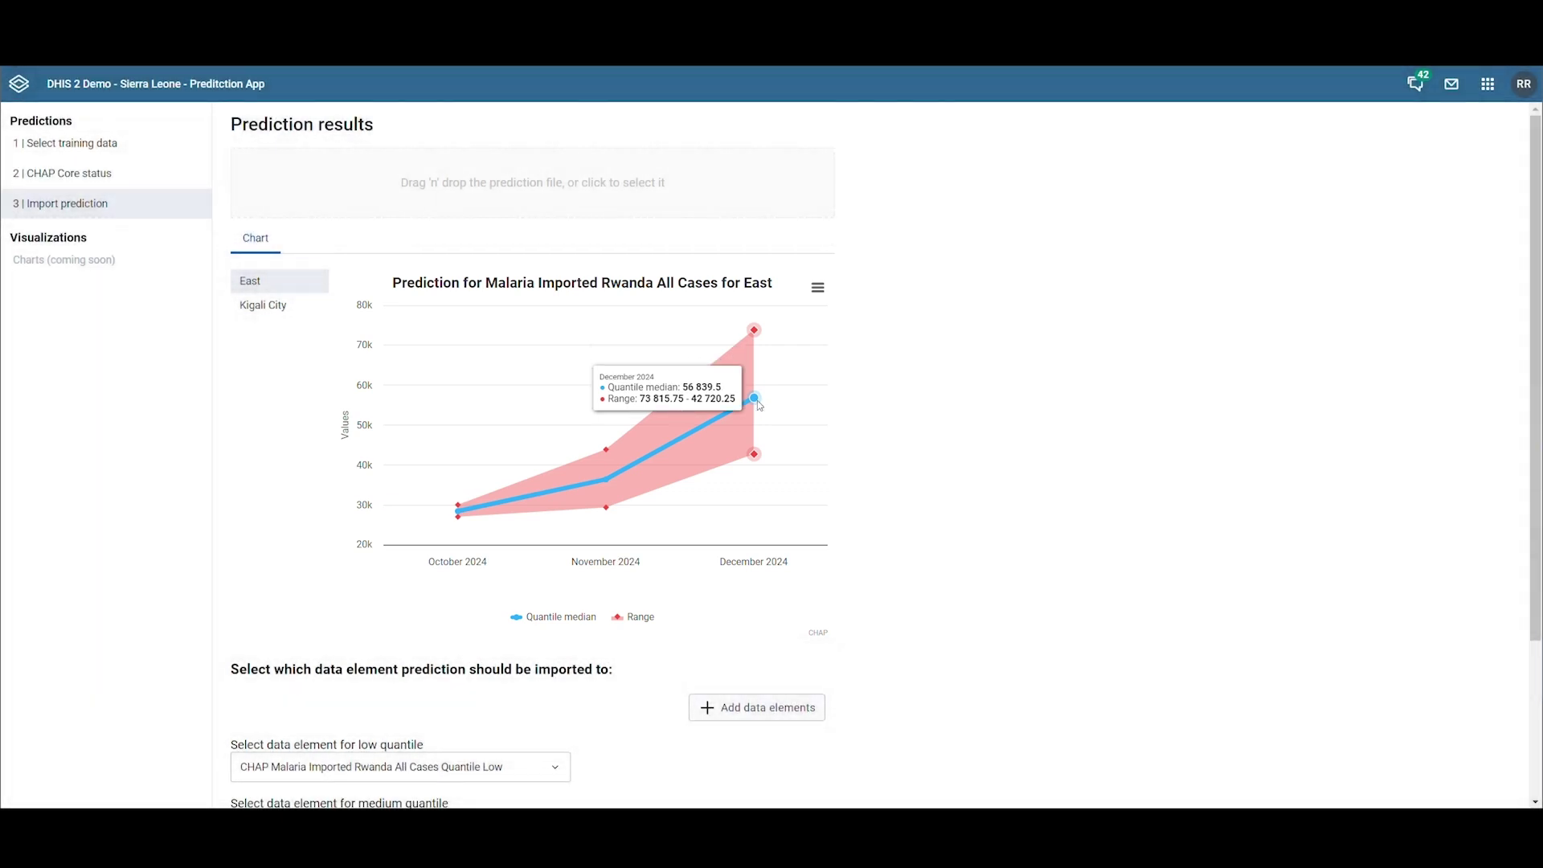
- Keep Quantile Low as the low-quantile target data element
{"action": "scroll", "coordinate": [561, 539], "scroll_direction": "down", "scroll_amount": 3}
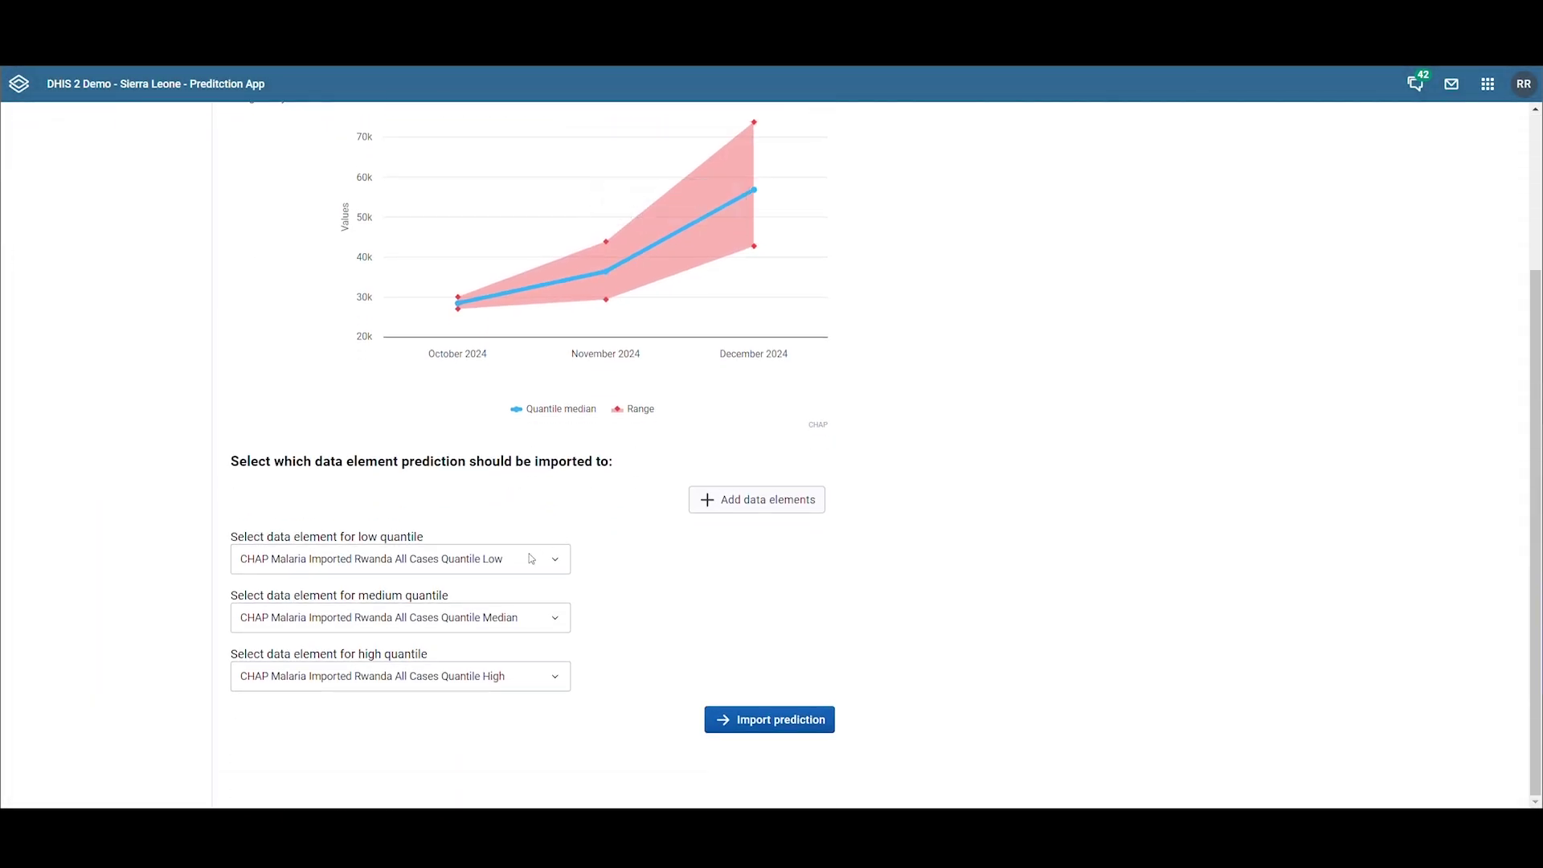
{"action": "left_click", "coordinate": [522, 563]}
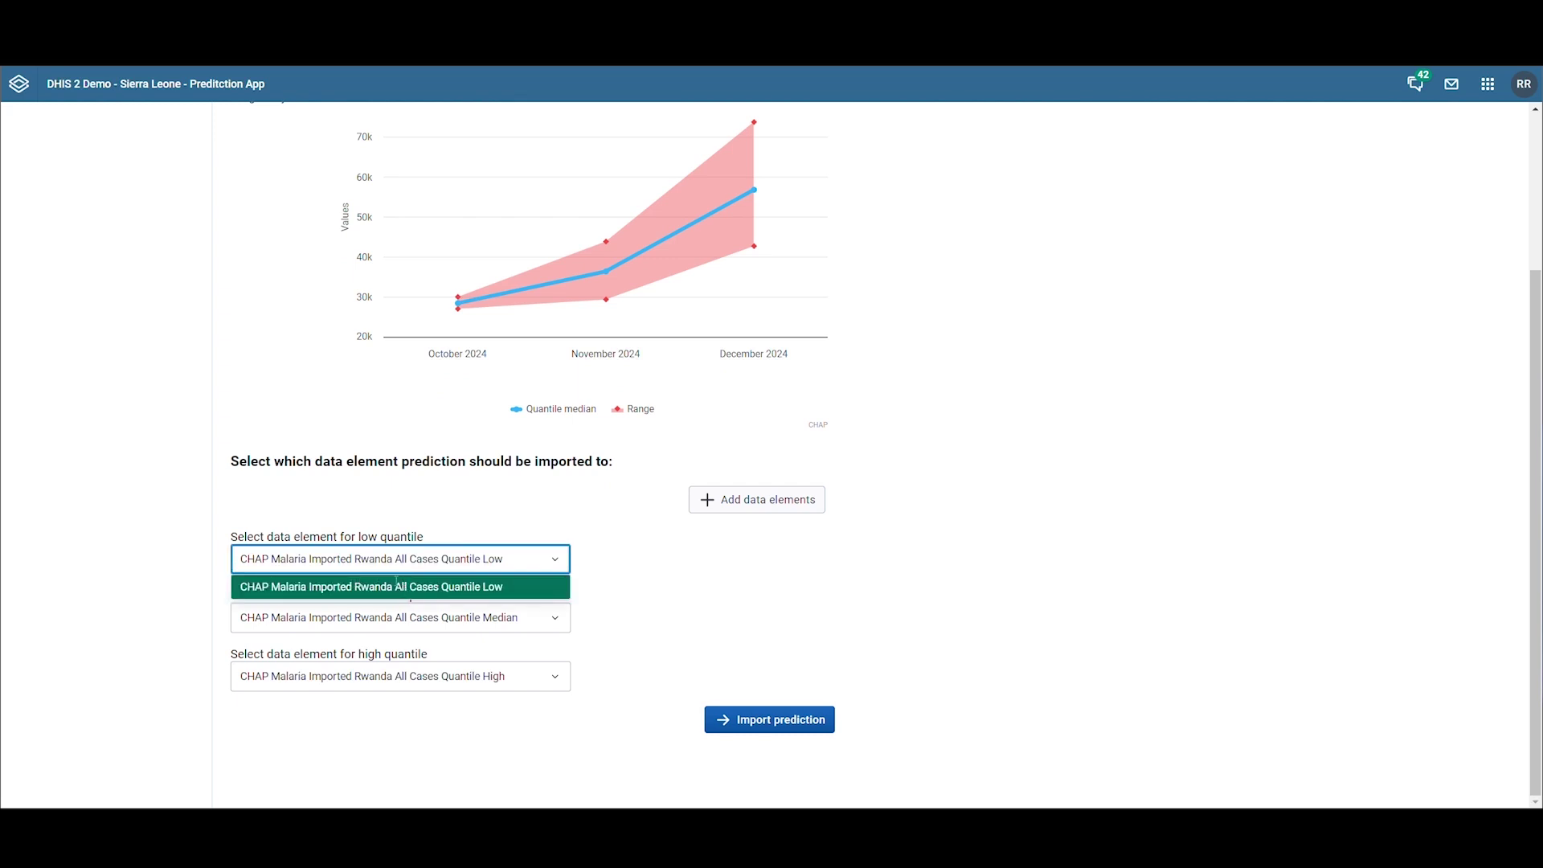
{"action": "left_click", "coordinate": [528, 563]}
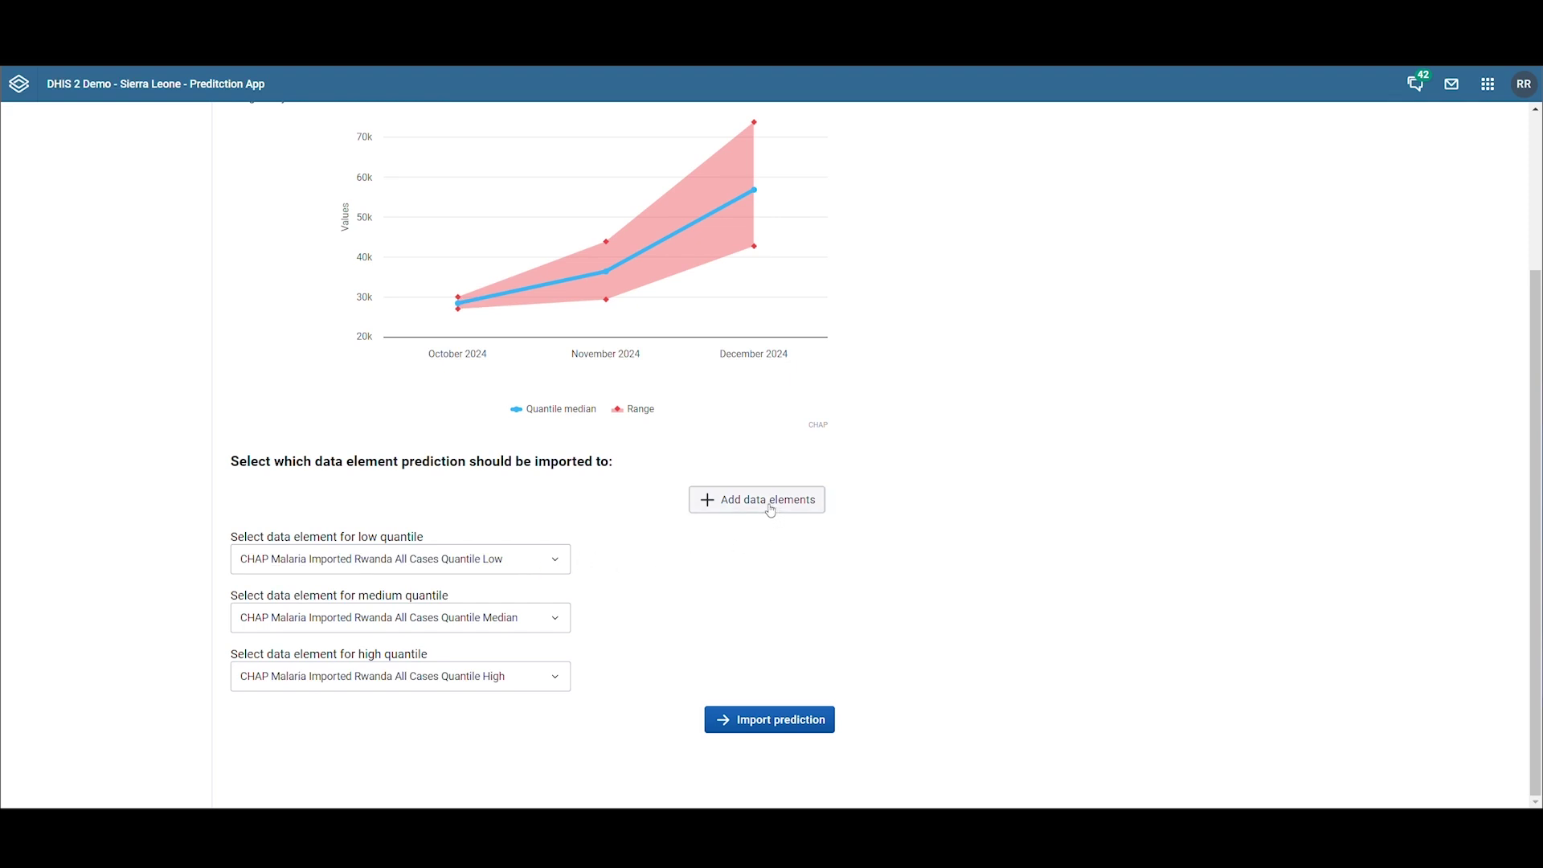
- Review the required data element definitions, then import the prediction into the quantile elements
{"action": "left_click", "coordinate": [771, 512]}
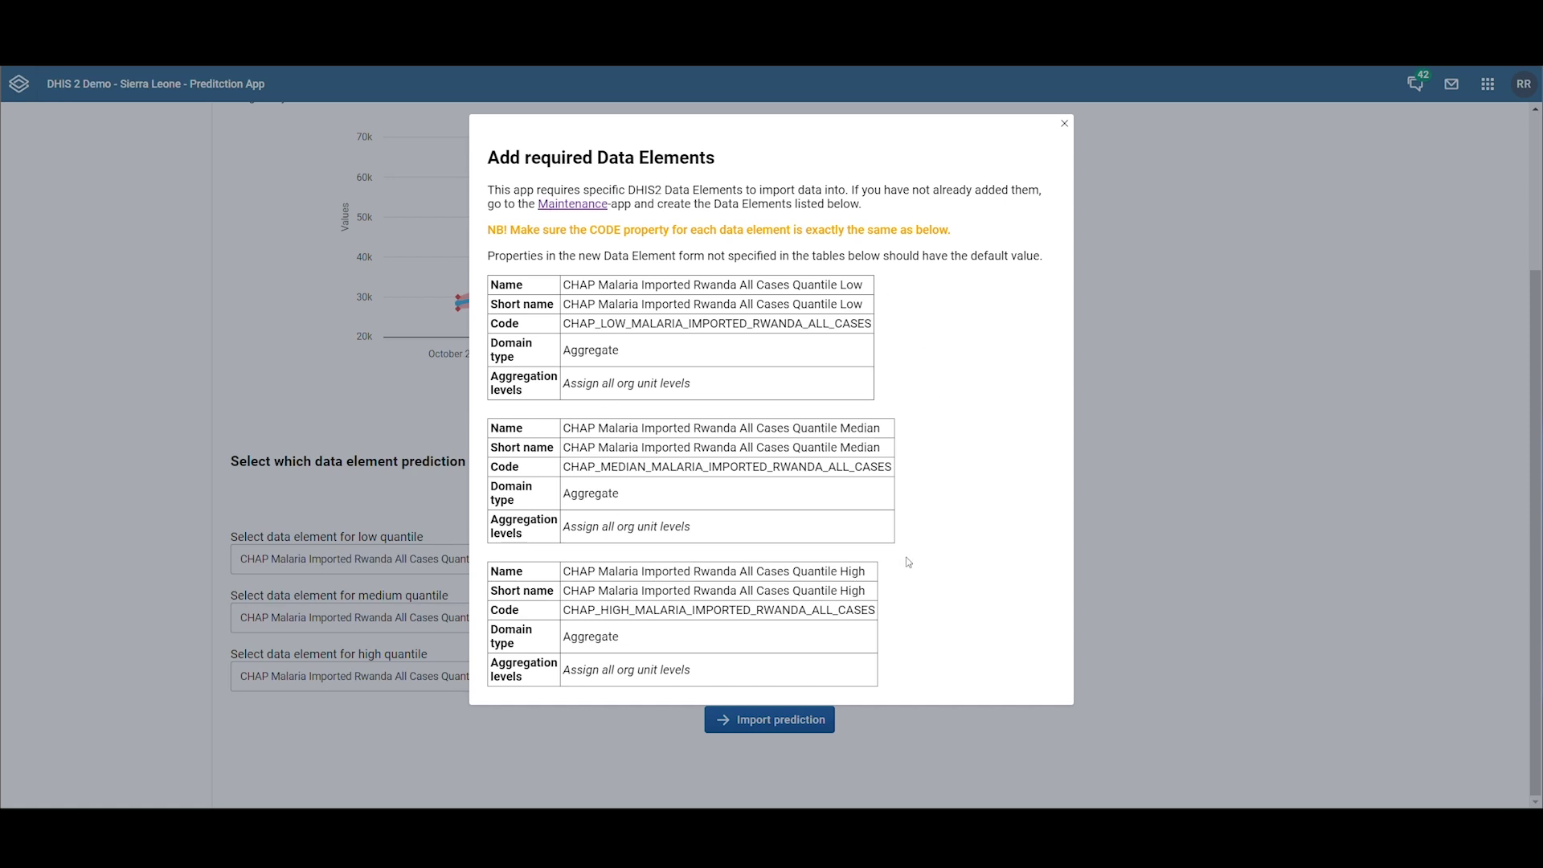
{"action": "left_click", "coordinate": [1066, 123]}
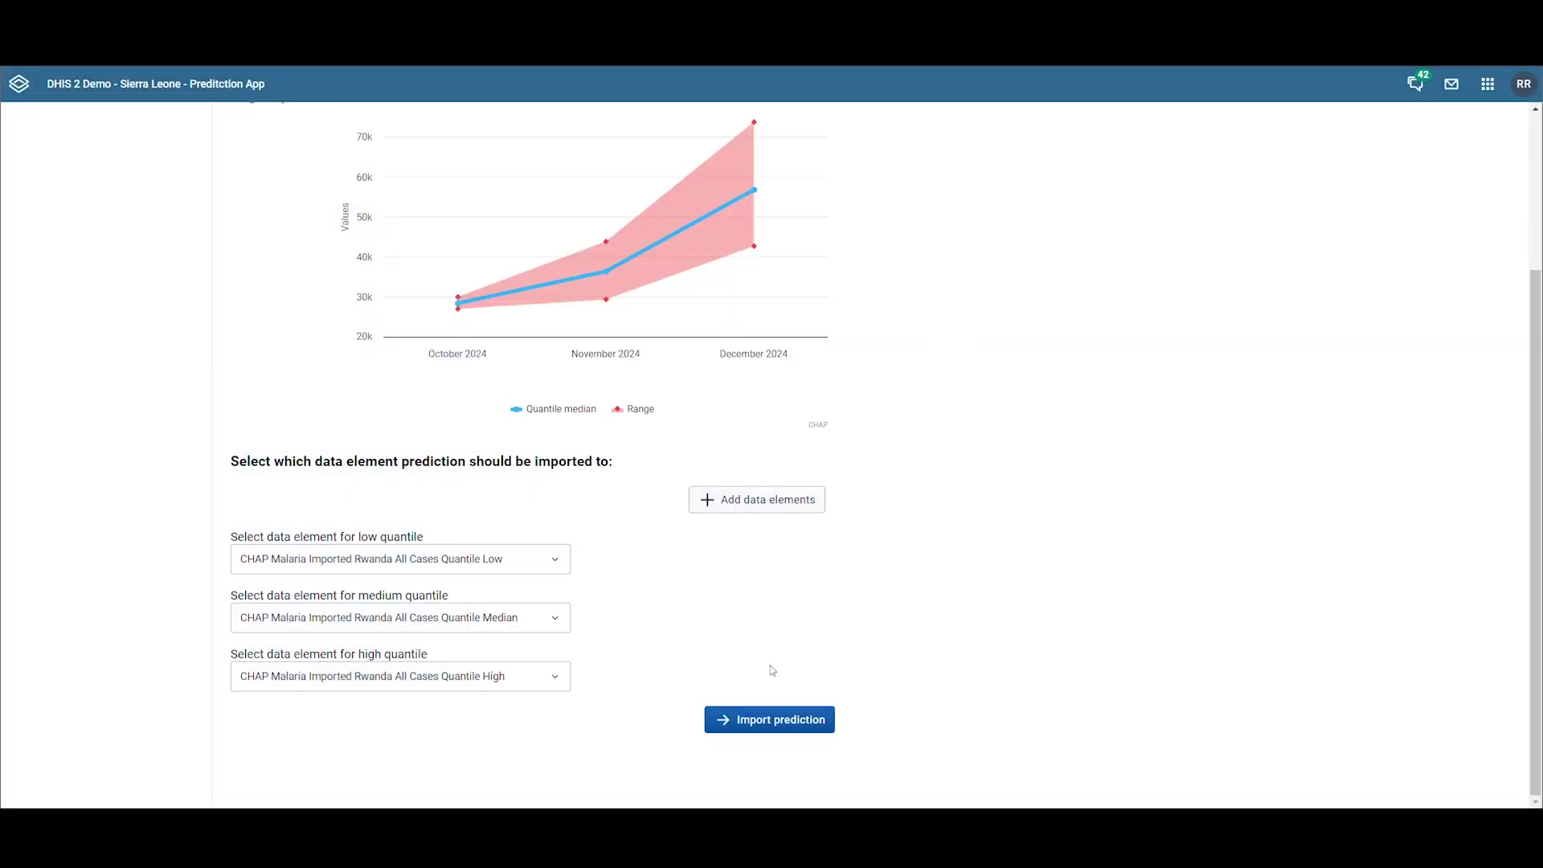
{"action": "left_click", "coordinate": [778, 723]}
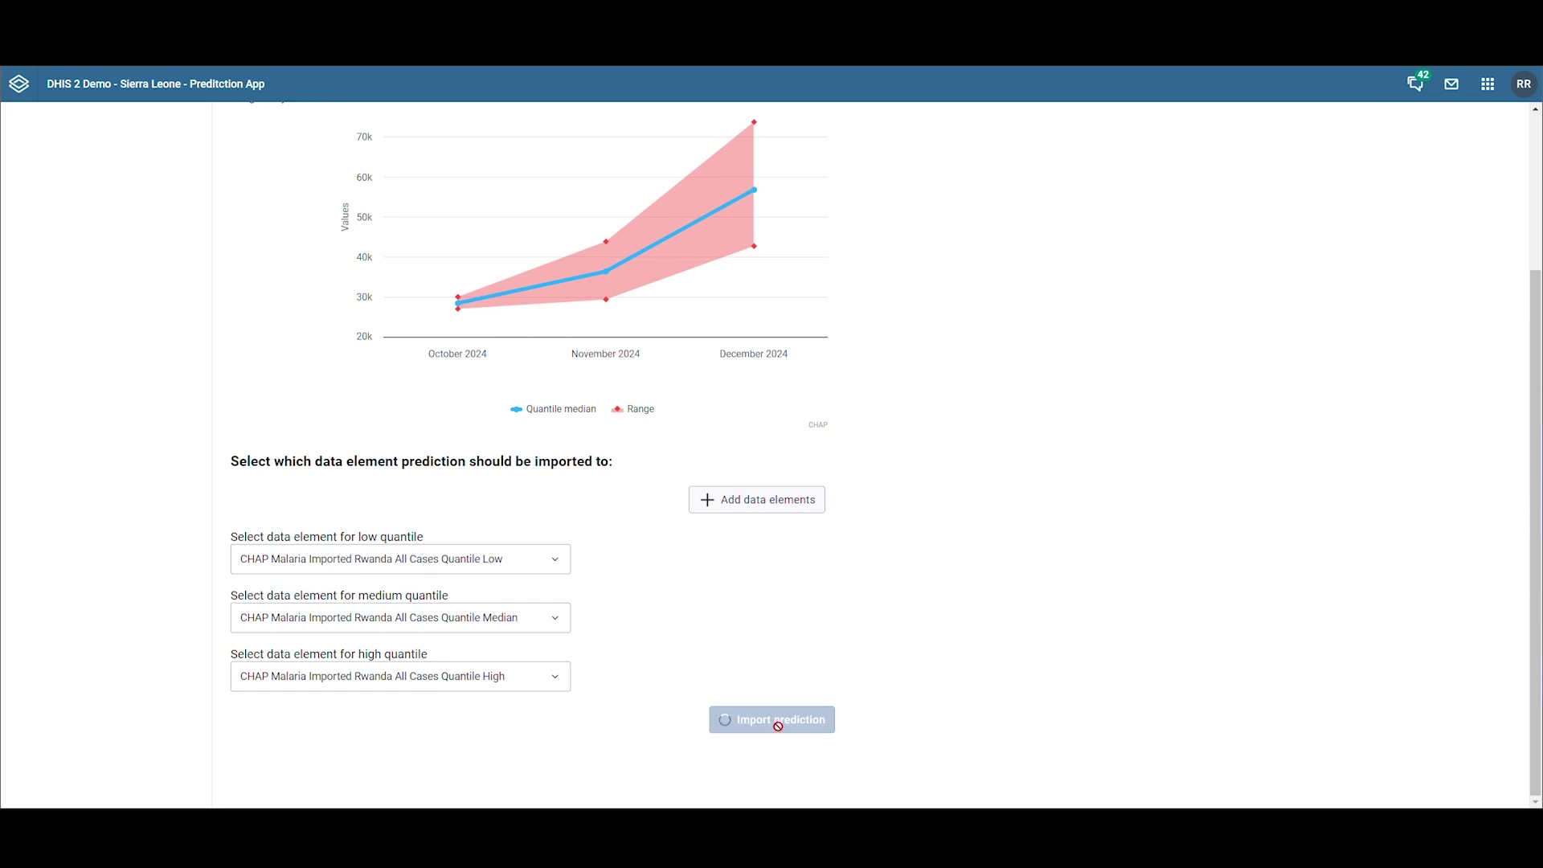